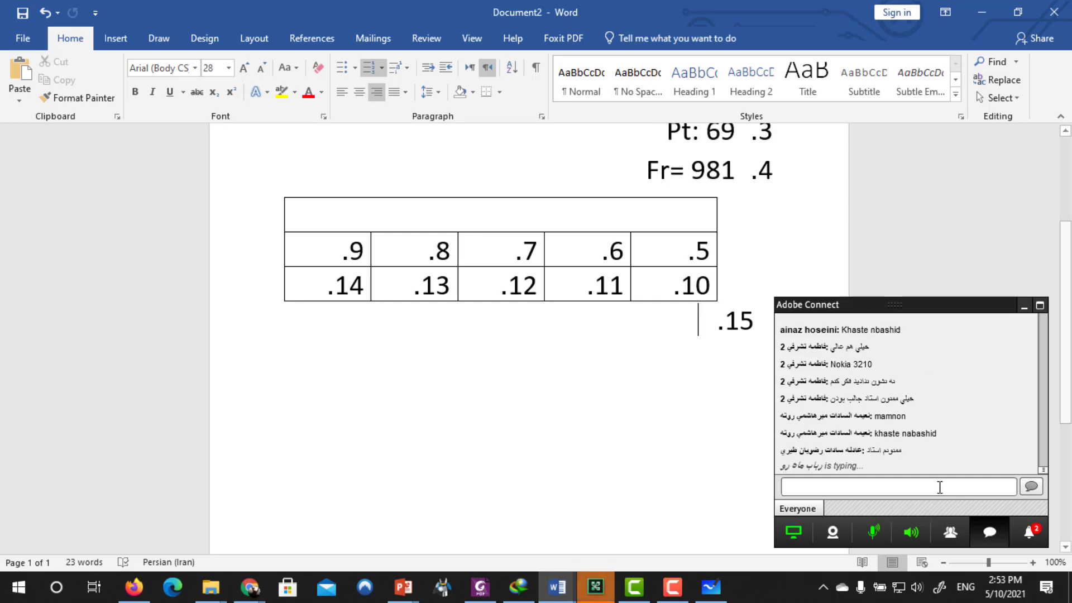
Approve the participant's raised-hand request in the Adobe Connect notifications and return to the meeting chat
{"action": "left_click", "coordinate": [1029, 532]}
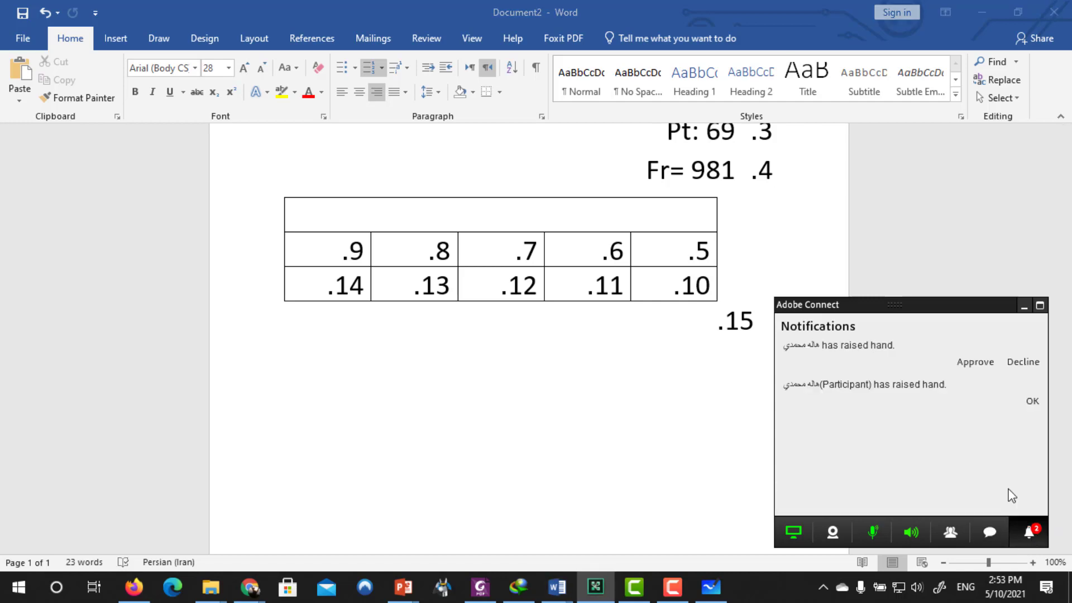
{"action": "left_click", "coordinate": [977, 362]}
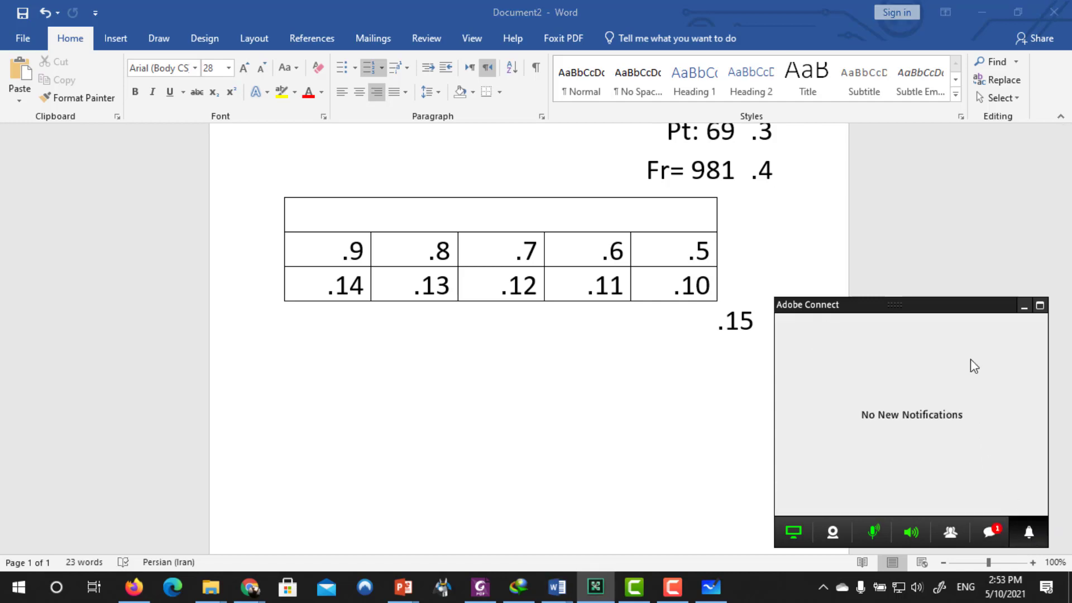
{"action": "left_click", "coordinate": [989, 532]}
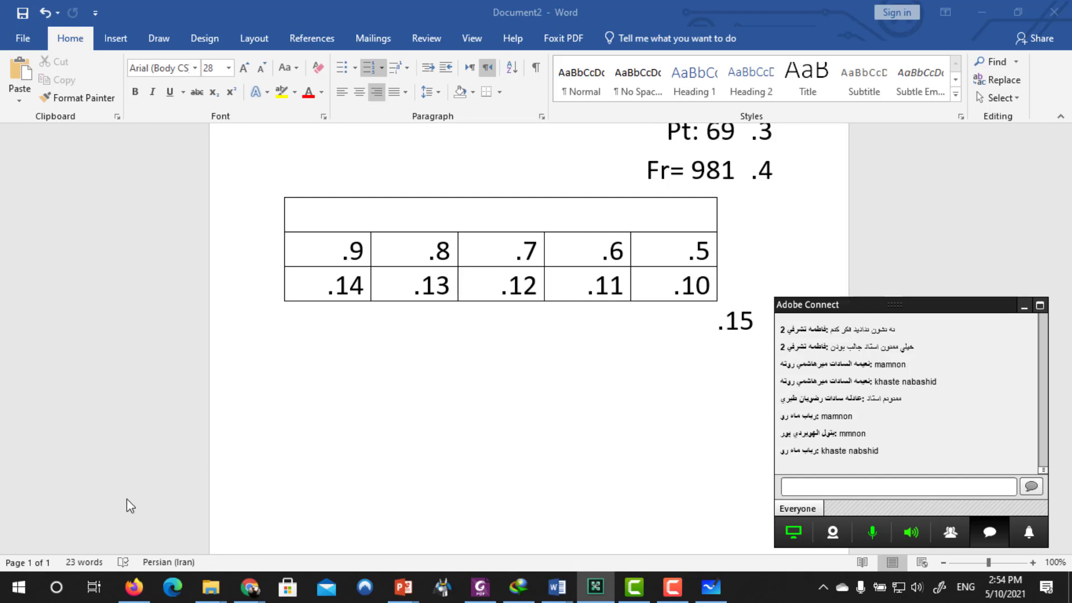
Switch to Chrome, show the meeting's screen-sharing view and clear Firefox away so the LMS dashboard can be used
{"action": "mouse_move", "coordinate": [249, 595]}
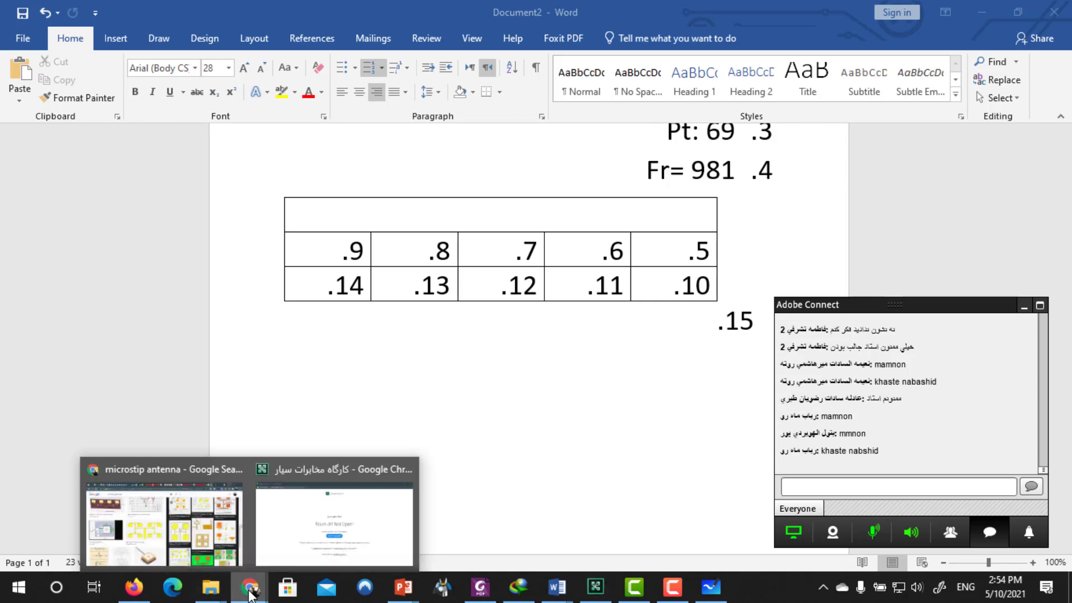
{"action": "left_click", "coordinate": [161, 519]}
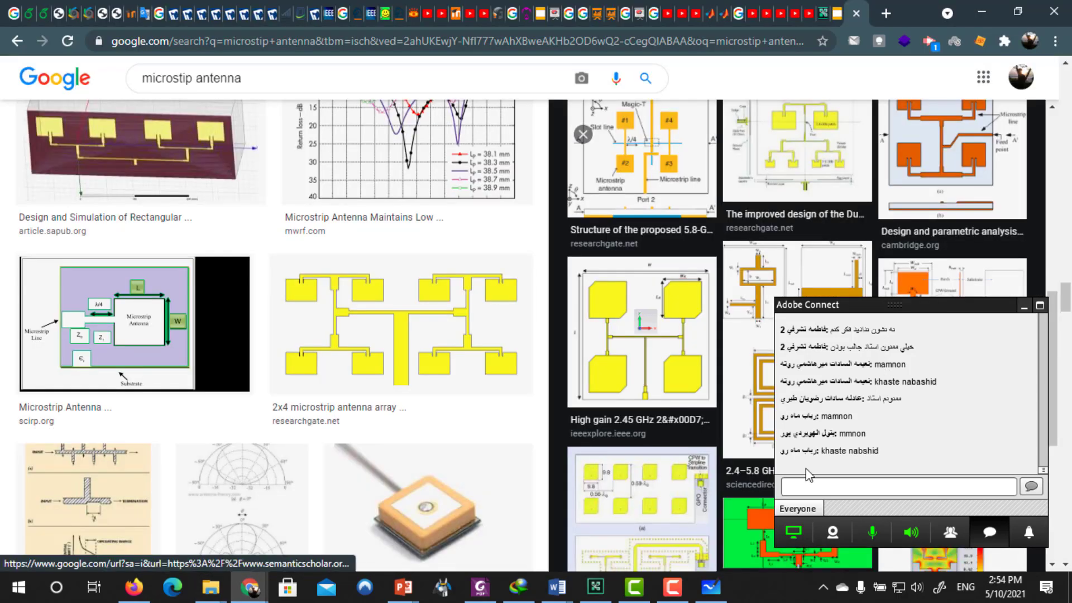
{"action": "left_click", "coordinate": [793, 533]}
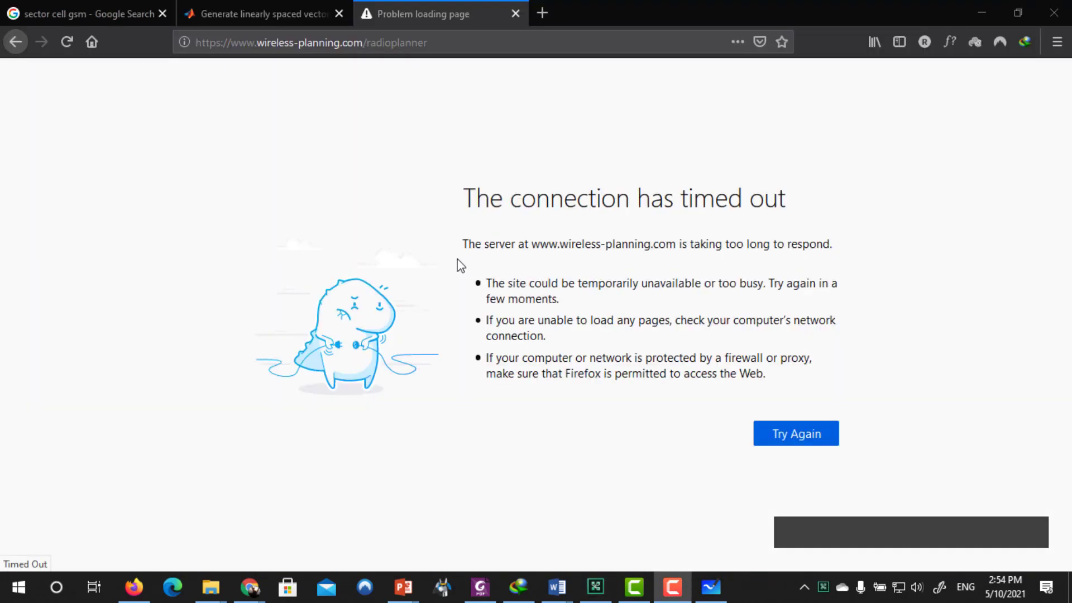
{"action": "left_click", "coordinate": [974, 11]}
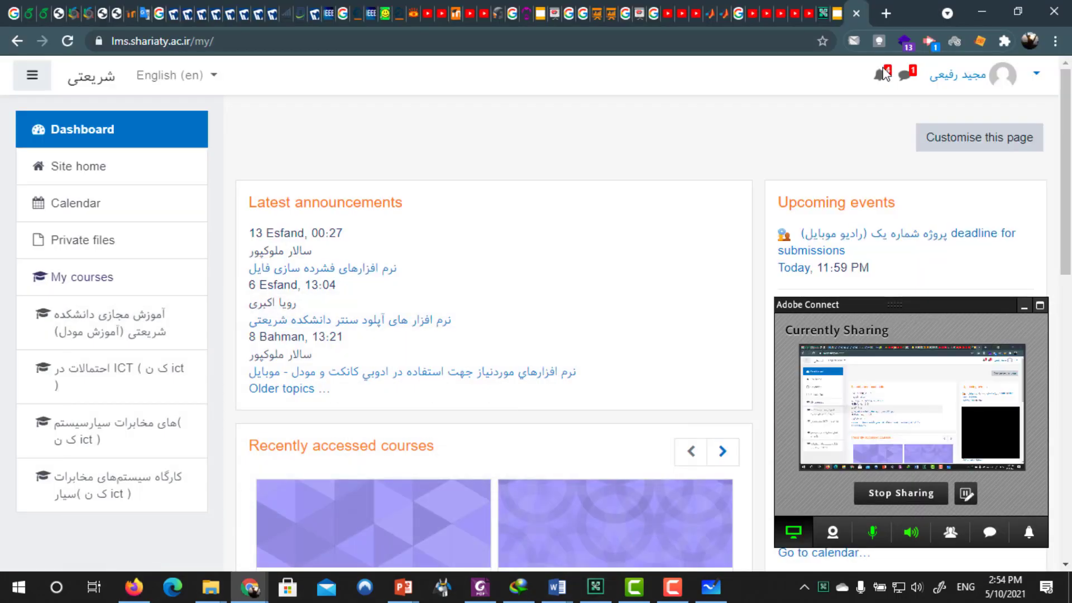
{"action": "scroll", "coordinate": [646, 157], "scroll_direction": "down", "scroll_amount": 5}
{"action": "scroll", "coordinate": [580, 422], "scroll_direction": "down", "scroll_amount": 6}
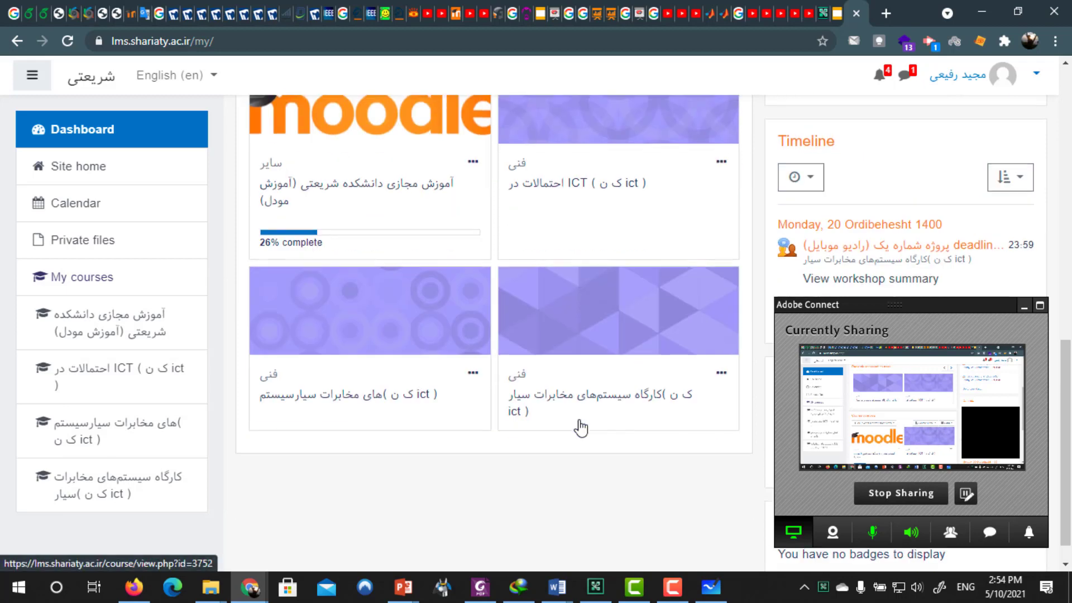
{"action": "left_click", "coordinate": [360, 400]}
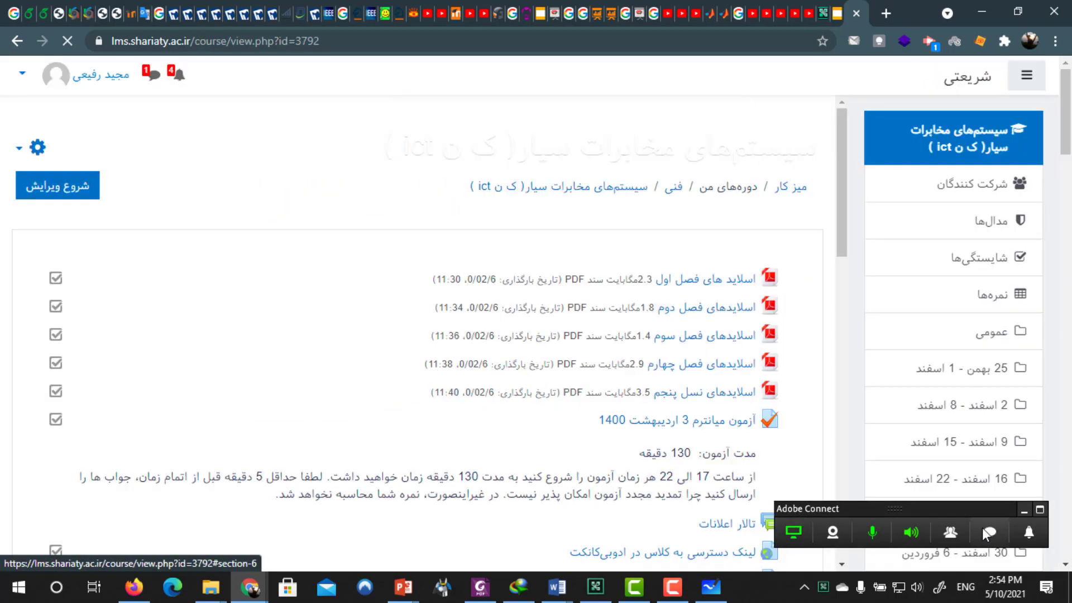
{"action": "scroll", "coordinate": [680, 385], "scroll_direction": "down", "scroll_amount": 6}
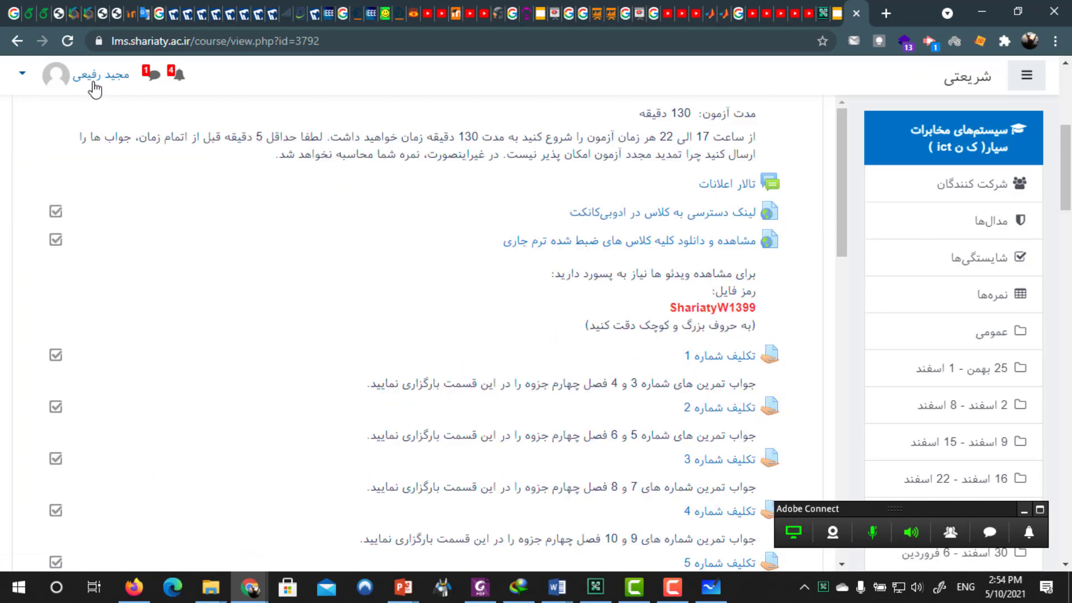
{"action": "left_click", "coordinate": [16, 42]}
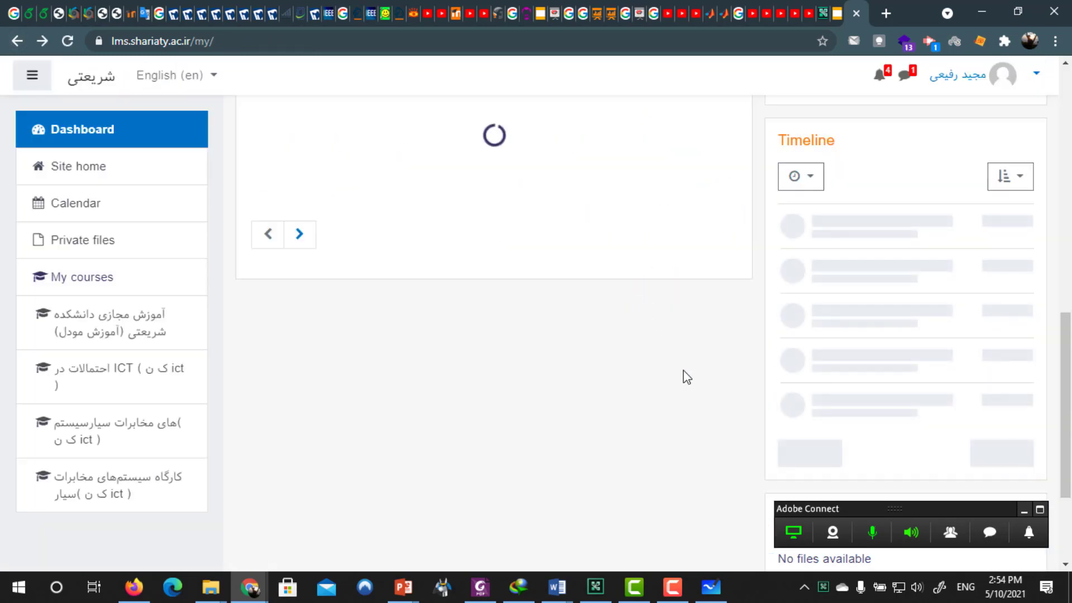
Open the course کارگاه سیستم‌های مخابرات سیار from the dashboard and go to its project evaluation criteria
{"action": "left_click", "coordinate": [649, 405]}
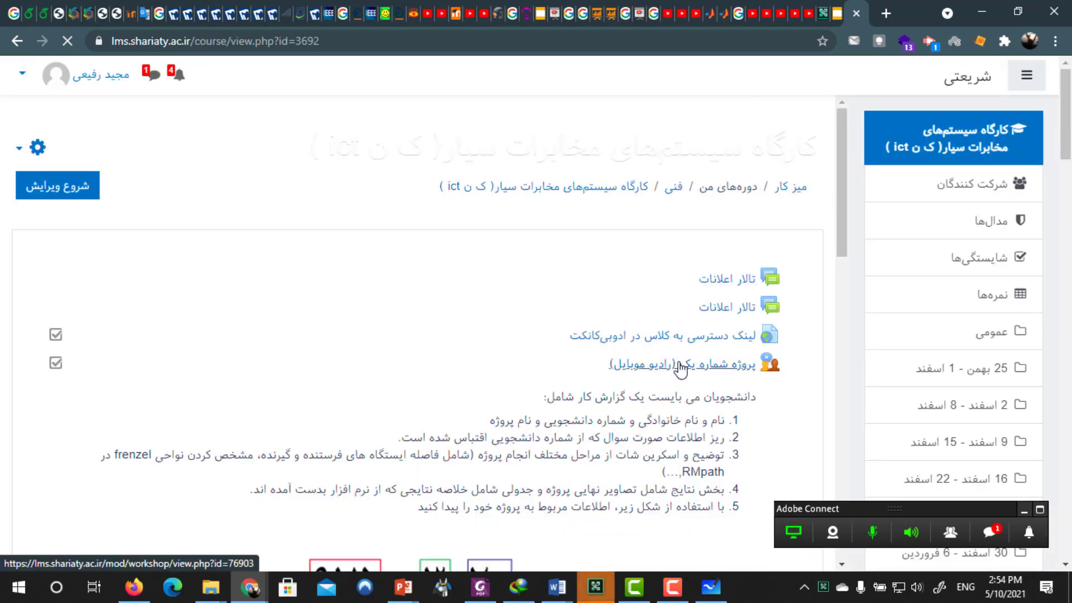
{"action": "scroll", "coordinate": [678, 371], "scroll_direction": "down", "scroll_amount": 5}
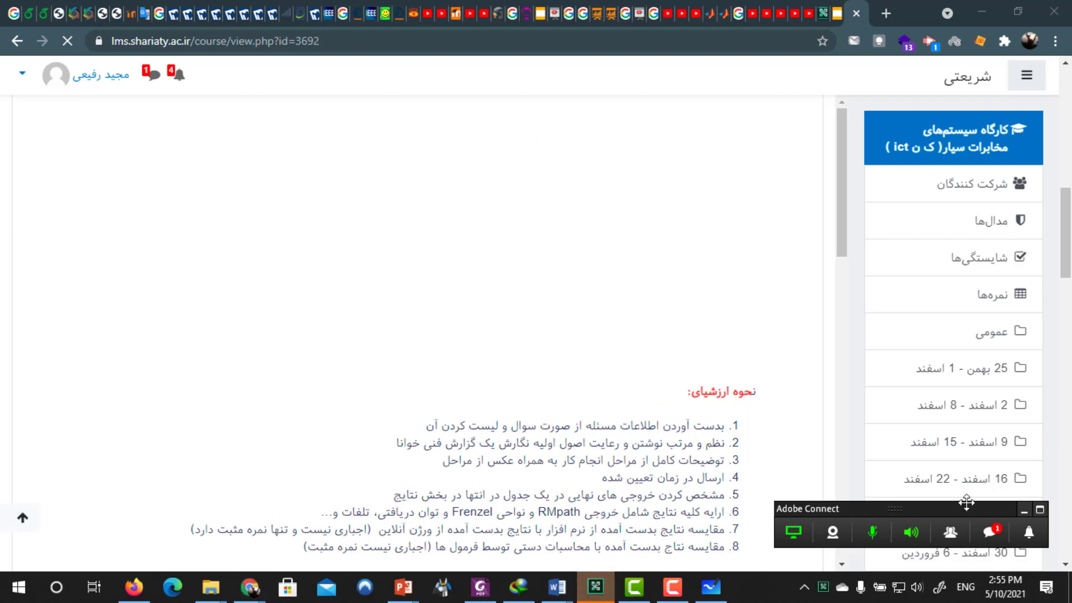
Check the Adobe Connect chat for new messages and minimize the meeting window
{"action": "left_click", "coordinate": [991, 530]}
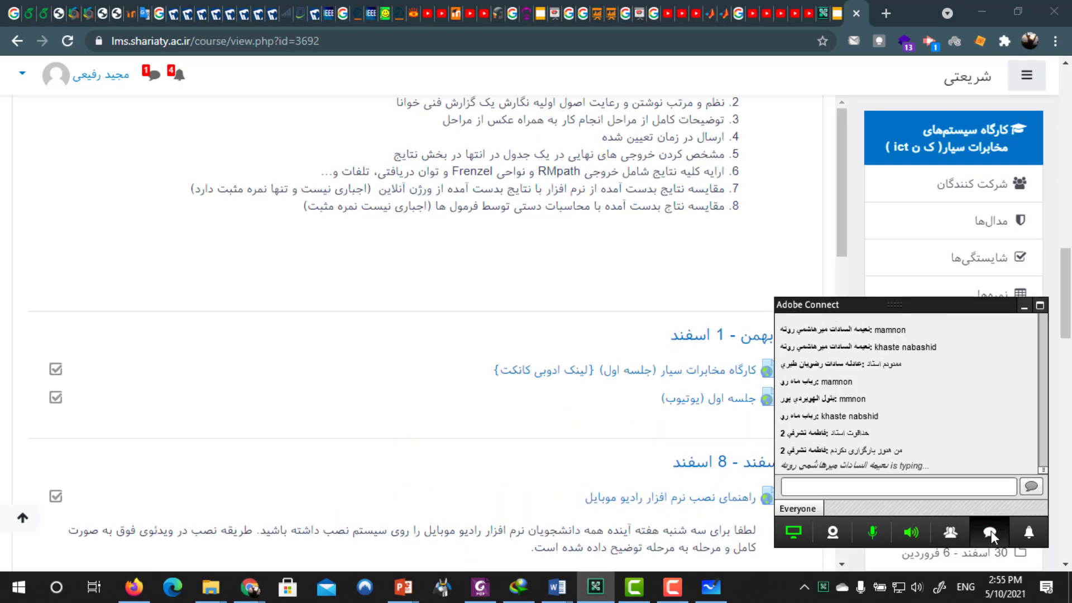
{"action": "left_click", "coordinate": [671, 418]}
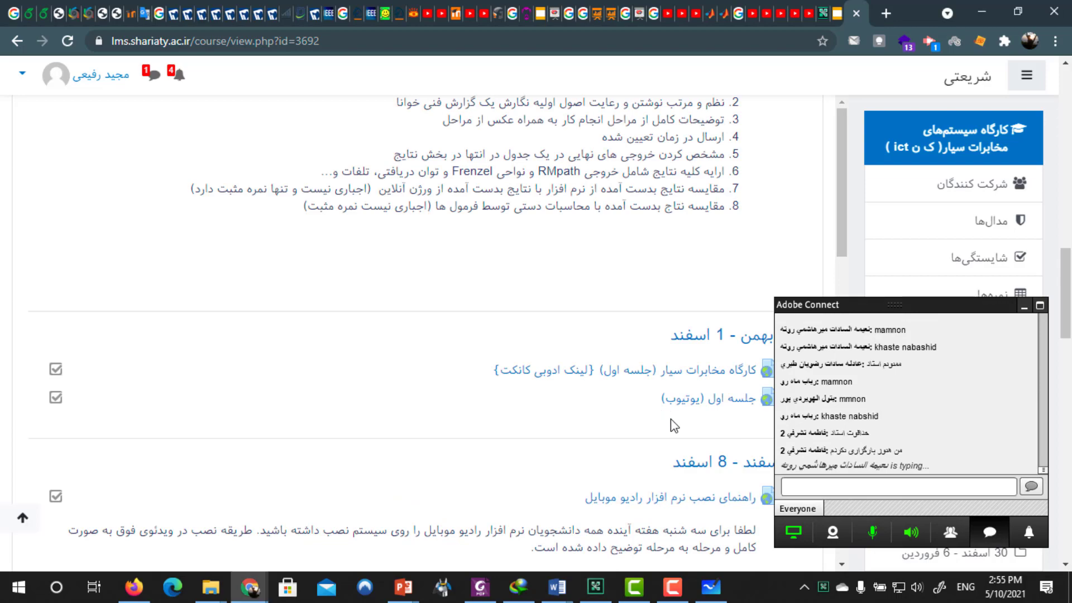
{"action": "left_click", "coordinate": [1024, 306]}
Look over the course page, then open پروژه شماره یک (رادیو موبایل) and review its phases and submissions report
{"action": "scroll", "coordinate": [672, 306], "scroll_direction": "down", "scroll_amount": 20}
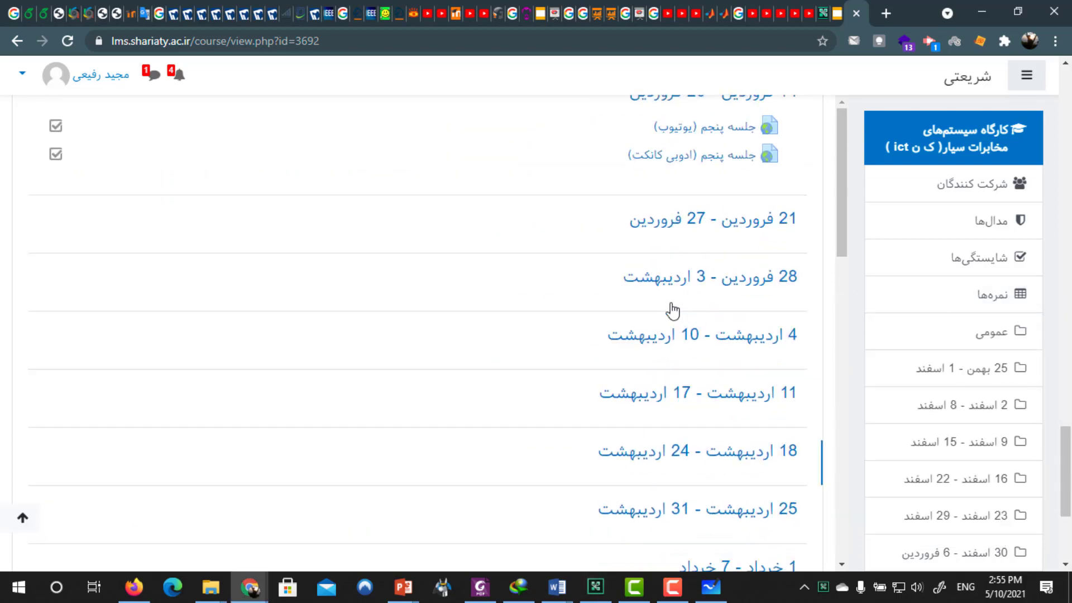
{"action": "scroll", "coordinate": [690, 306], "scroll_direction": "up", "scroll_amount": 20}
{"action": "scroll", "coordinate": [707, 302], "scroll_direction": "down", "scroll_amount": 5}
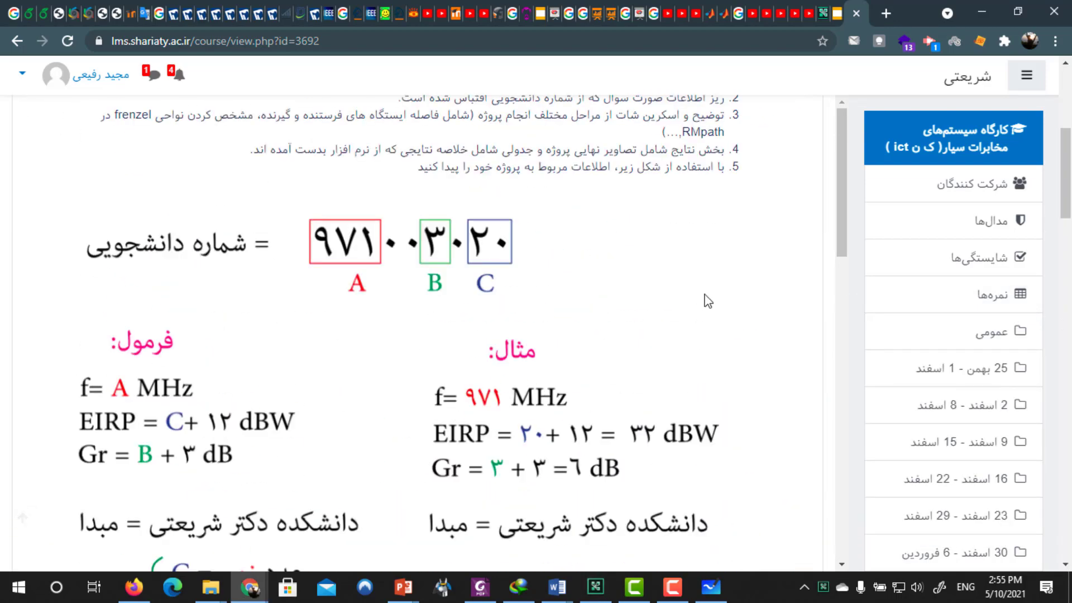
{"action": "scroll", "coordinate": [708, 302], "scroll_direction": "up", "scroll_amount": 5}
{"action": "left_click", "coordinate": [713, 373]}
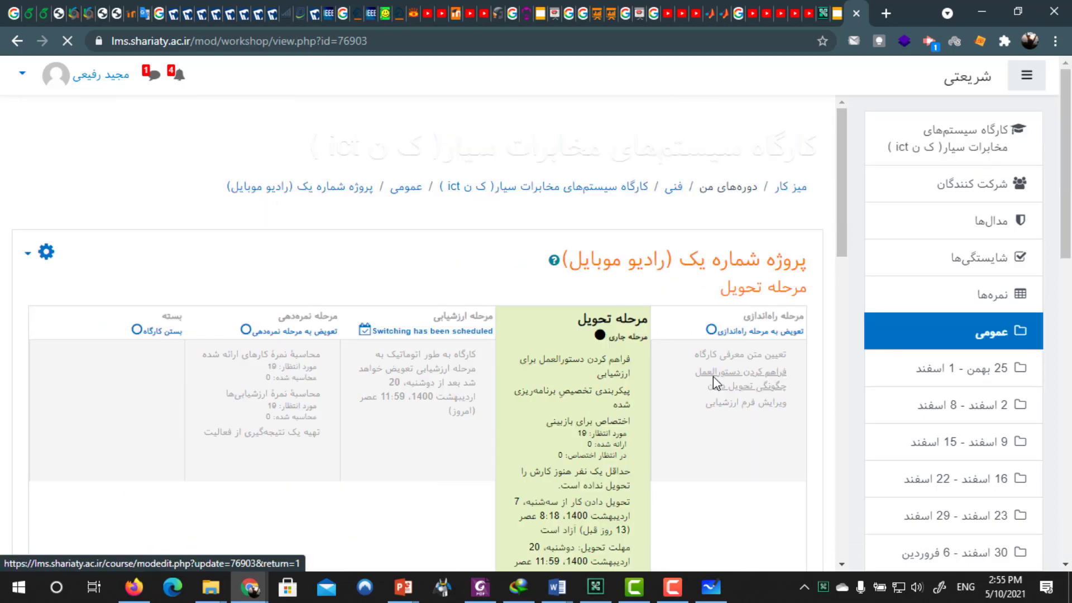
{"action": "scroll", "coordinate": [762, 383], "scroll_direction": "down", "scroll_amount": 5}
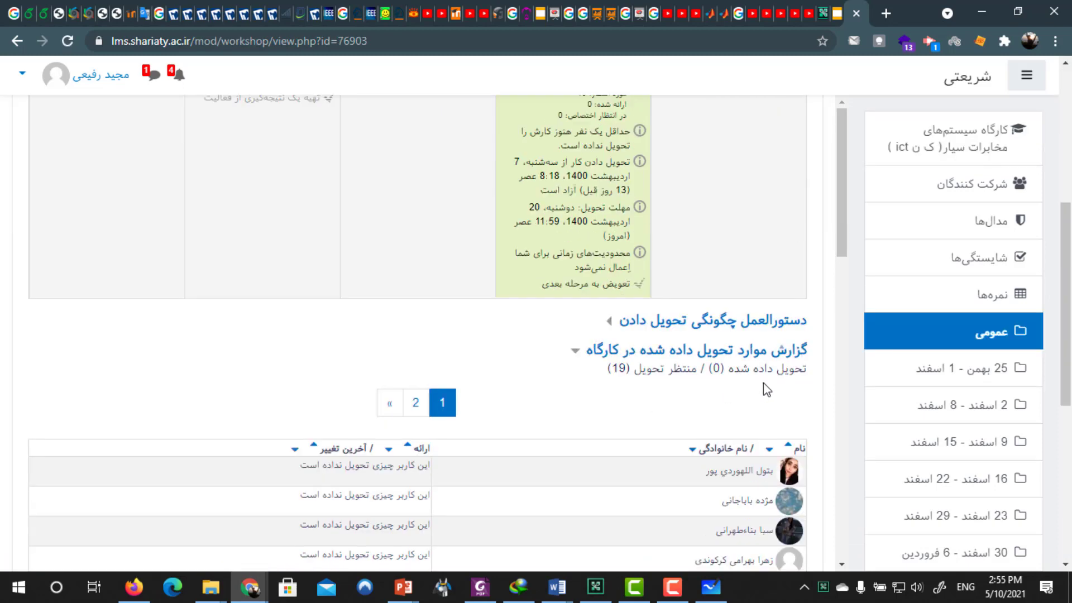
{"action": "scroll", "coordinate": [762, 380], "scroll_direction": "up", "scroll_amount": 6}
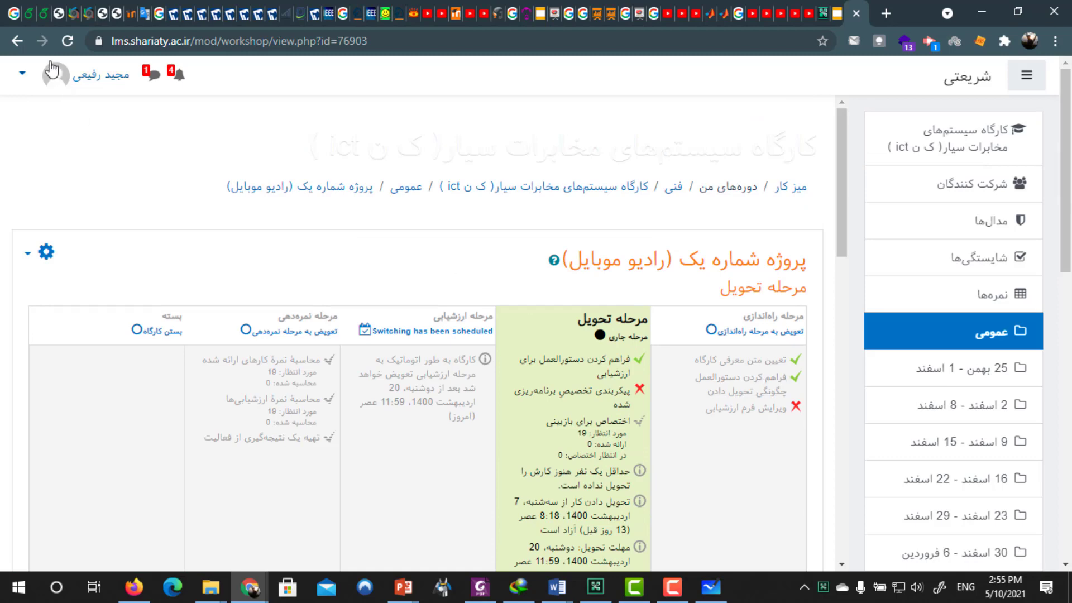
Return to the course page and review the project's student-number example and report requirements
{"action": "left_click", "coordinate": [16, 40]}
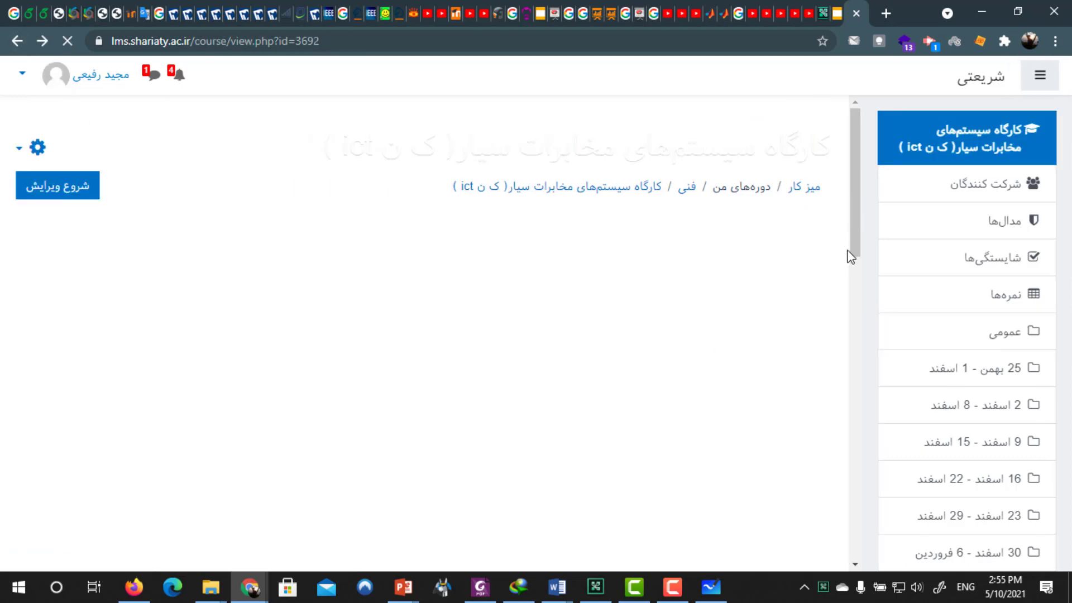
{"action": "left_click_drag", "start_coordinate": [850, 255], "coordinate": [844, 230]}
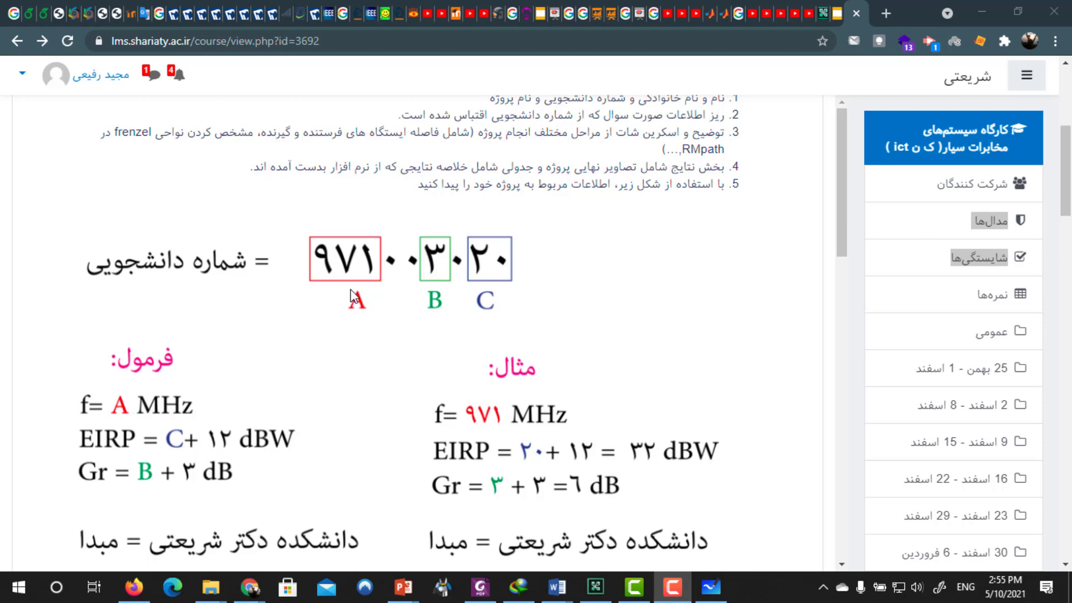
{"action": "left_click", "coordinate": [839, 226]}
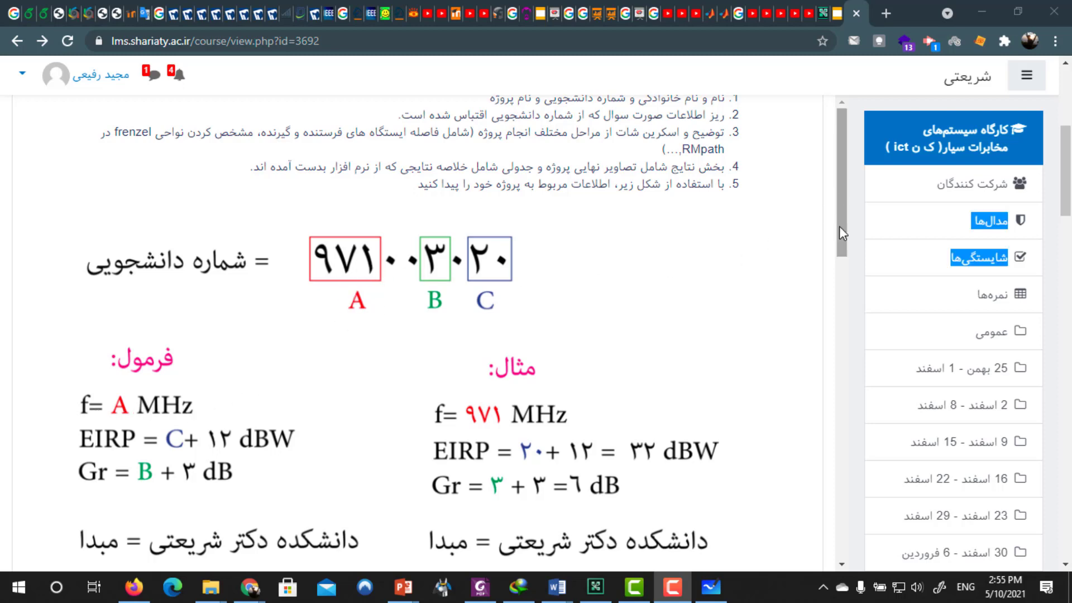
{"action": "left_click_drag", "start_coordinate": [839, 226], "coordinate": [843, 284]}
{"action": "scroll", "coordinate": [733, 385], "scroll_direction": "up", "scroll_amount": 6}
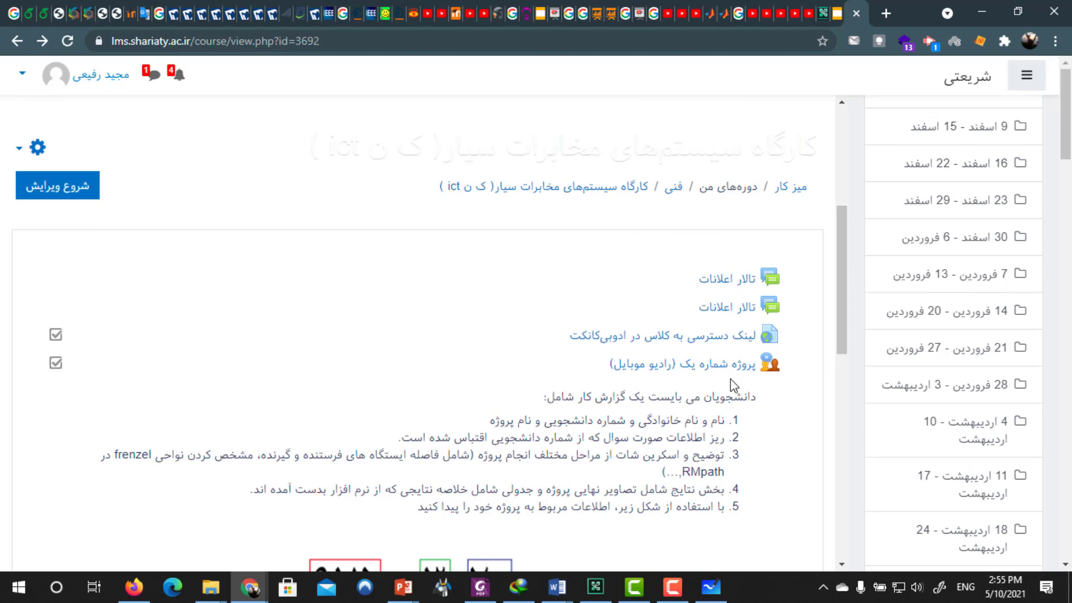
Reopen the پروژه شماره یک (رادیو موبایل) workshop, look through it and approve the participant's raised hand
{"action": "left_click", "coordinate": [740, 365]}
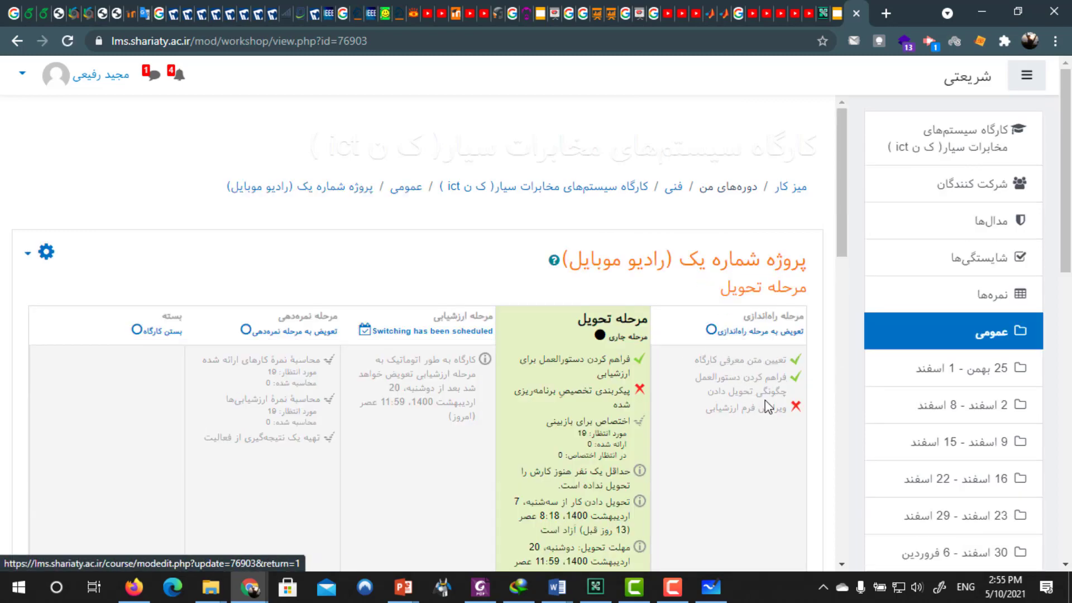
{"action": "scroll", "coordinate": [766, 404], "scroll_direction": "down", "scroll_amount": 10}
{"action": "scroll", "coordinate": [766, 407], "scroll_direction": "up", "scroll_amount": 10}
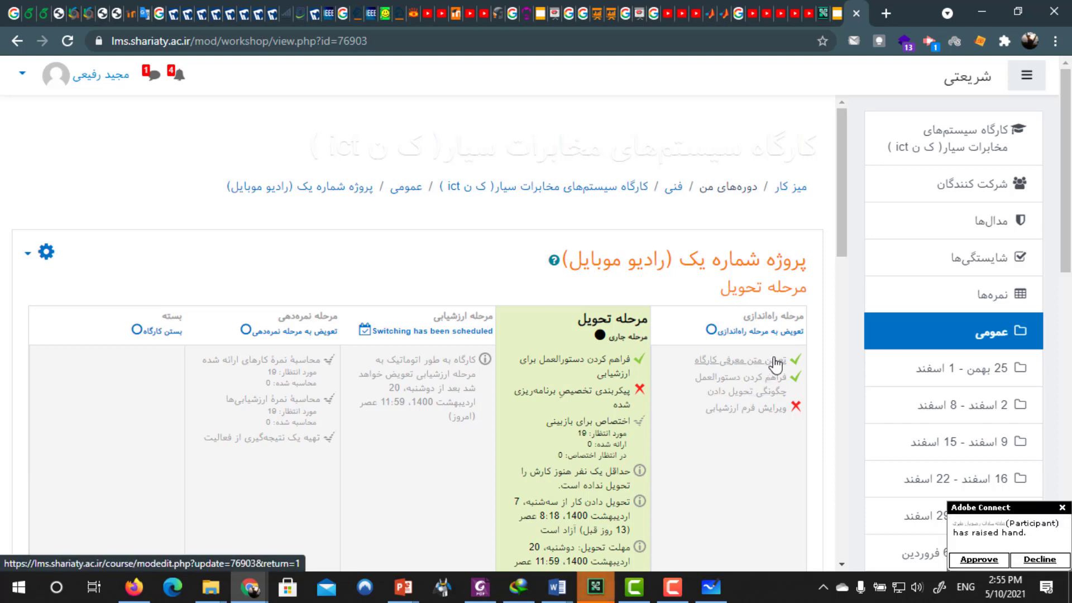
{"action": "left_click", "coordinate": [979, 559]}
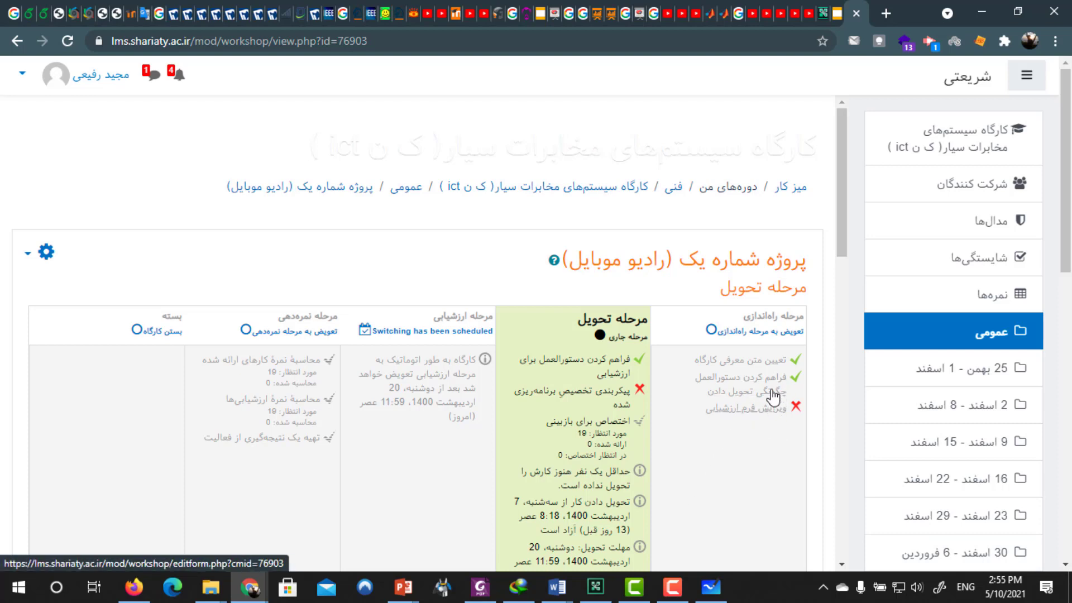
Open the workshop's introduction text for editing through the setup phase task تعیین متن معرفی کارگاه
{"action": "left_click", "coordinate": [770, 361]}
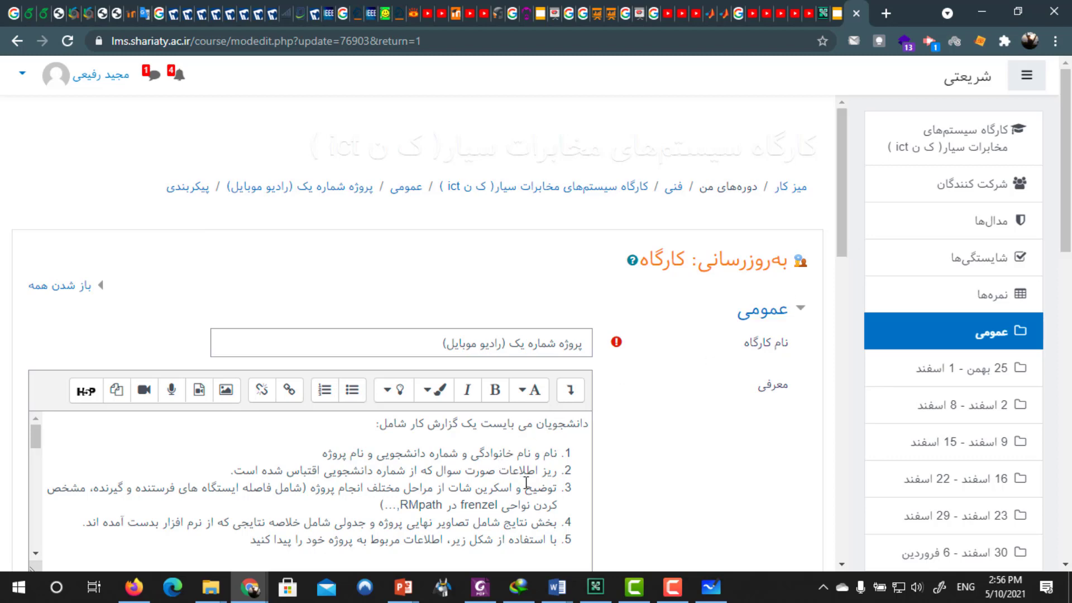
{"action": "scroll", "coordinate": [836, 284], "scroll_direction": "down", "scroll_amount": 2}
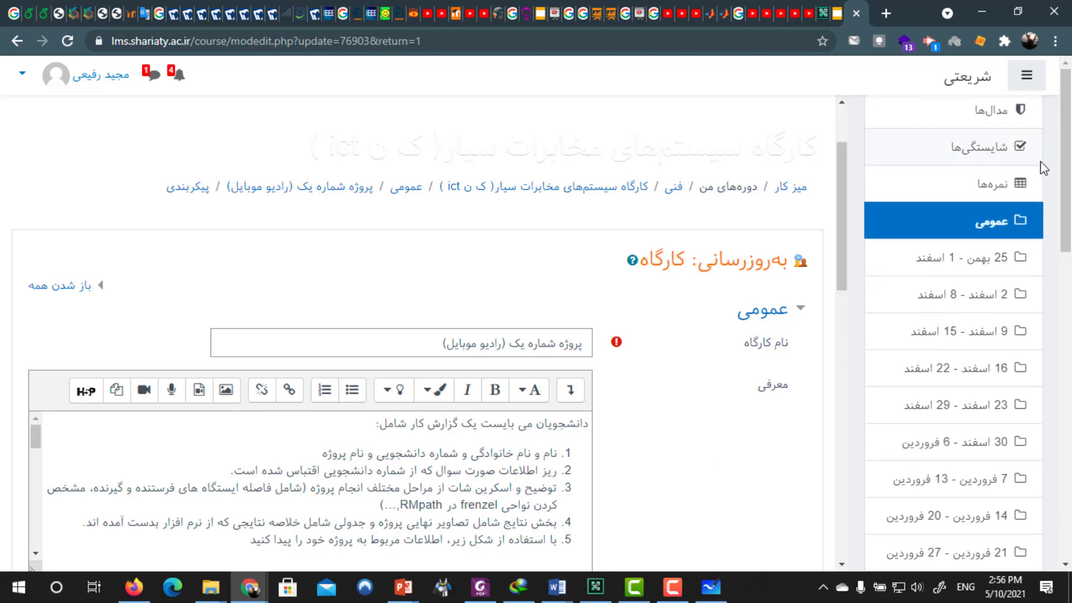
{"action": "scroll", "coordinate": [1066, 173], "scroll_direction": "down", "scroll_amount": 3}
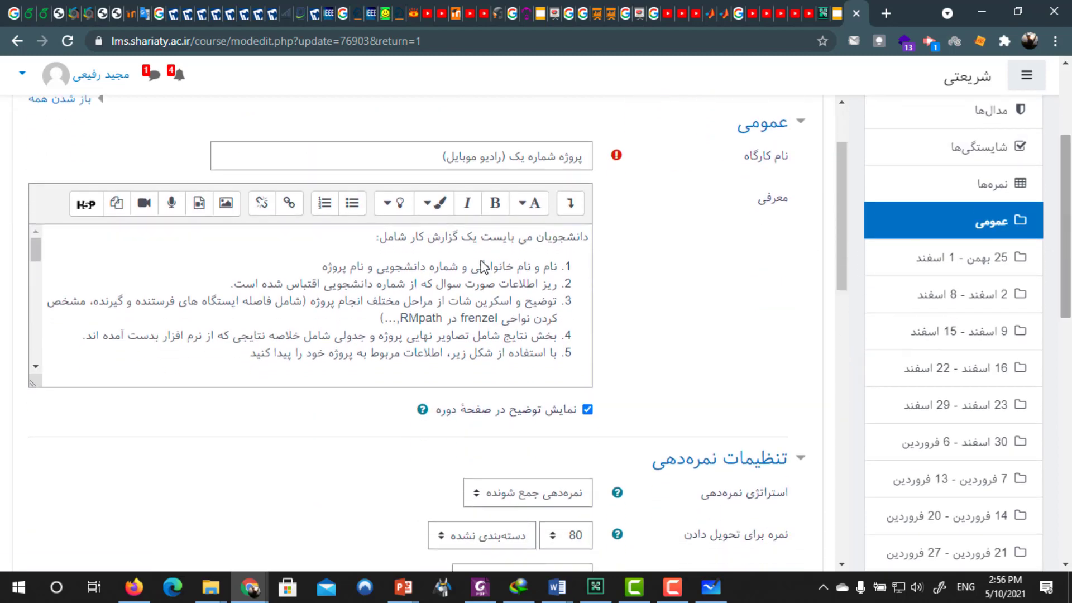
Go through the workshop introduction text down to the evaluation criteria at its end
{"action": "left_click", "coordinate": [481, 263]}
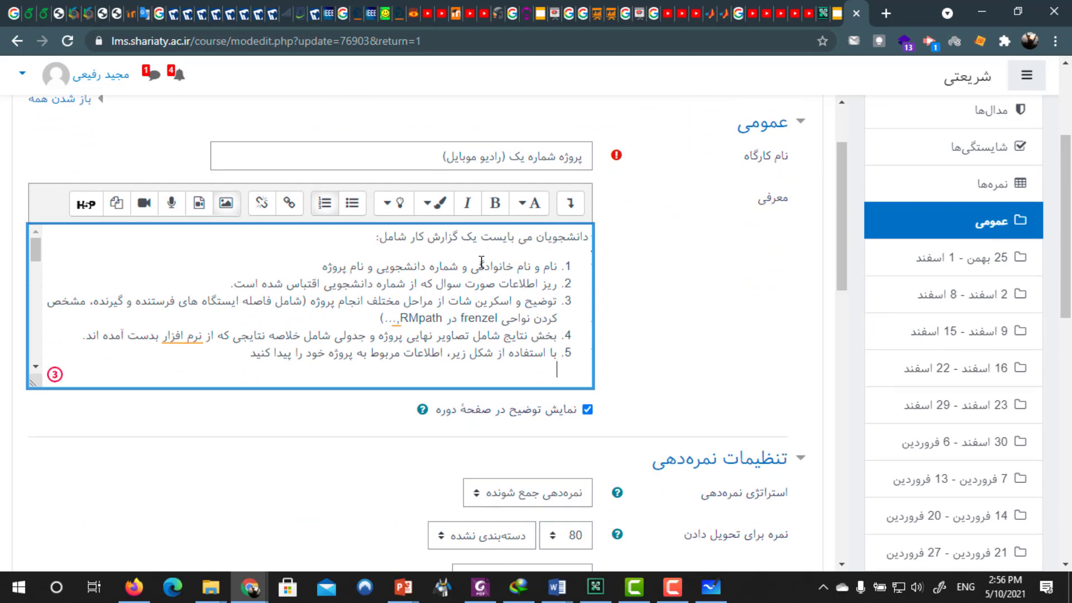
{"action": "key", "text": "Down"}
{"action": "key", "text": "Down"}
{"action": "key", "text": "Down"}
{"action": "key", "text": "Down"}
{"action": "key", "text": "Down"}
{"action": "key", "text": "Down"}
{"action": "key", "text": "Down"}
{"action": "key", "text": "Down"}
{"action": "key", "text": "Down"}
{"action": "key", "text": "Down"}
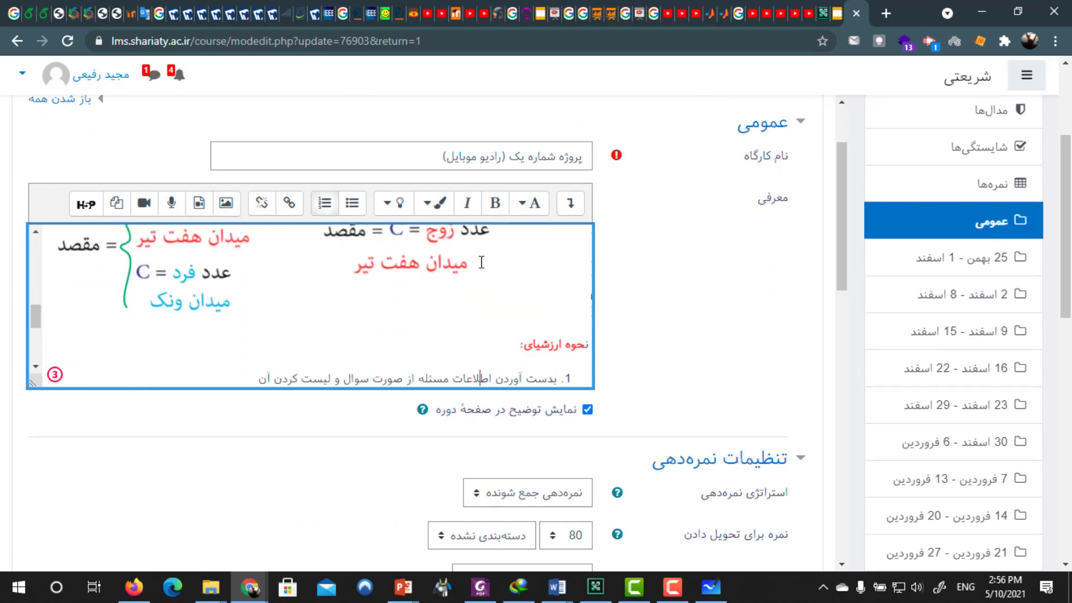
{"action": "scroll", "coordinate": [415, 319], "scroll_direction": "down", "scroll_amount": 3}
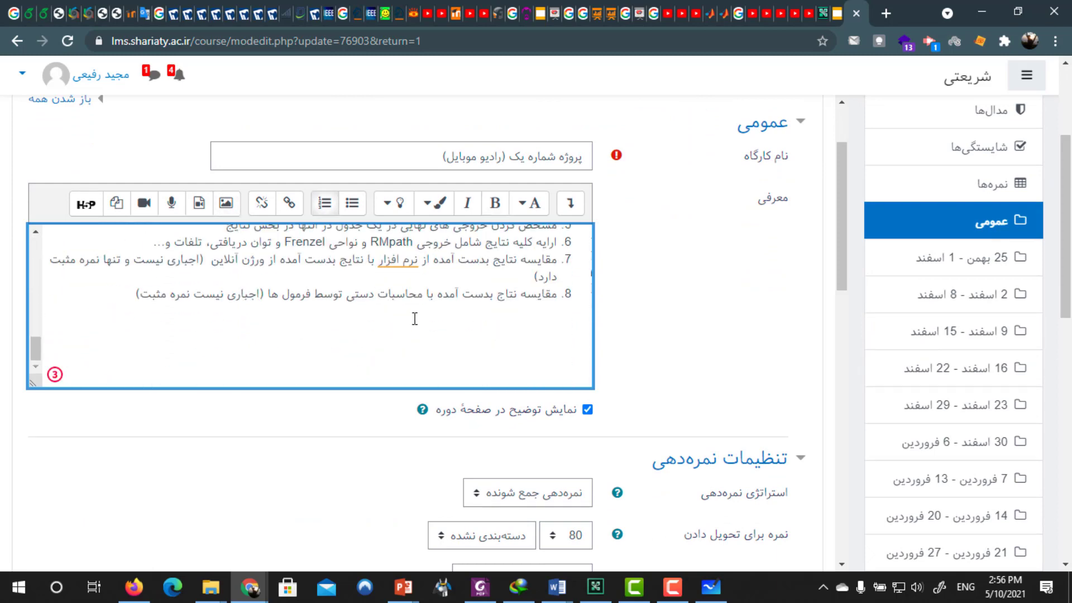
Point out evaluation criteria 8 and 7 on comparing results by highlighting their text, then clear the selection
{"action": "left_click_drag", "start_coordinate": [476, 295], "coordinate": [416, 294]}
{"action": "left_click_drag", "start_coordinate": [458, 260], "coordinate": [201, 261]}
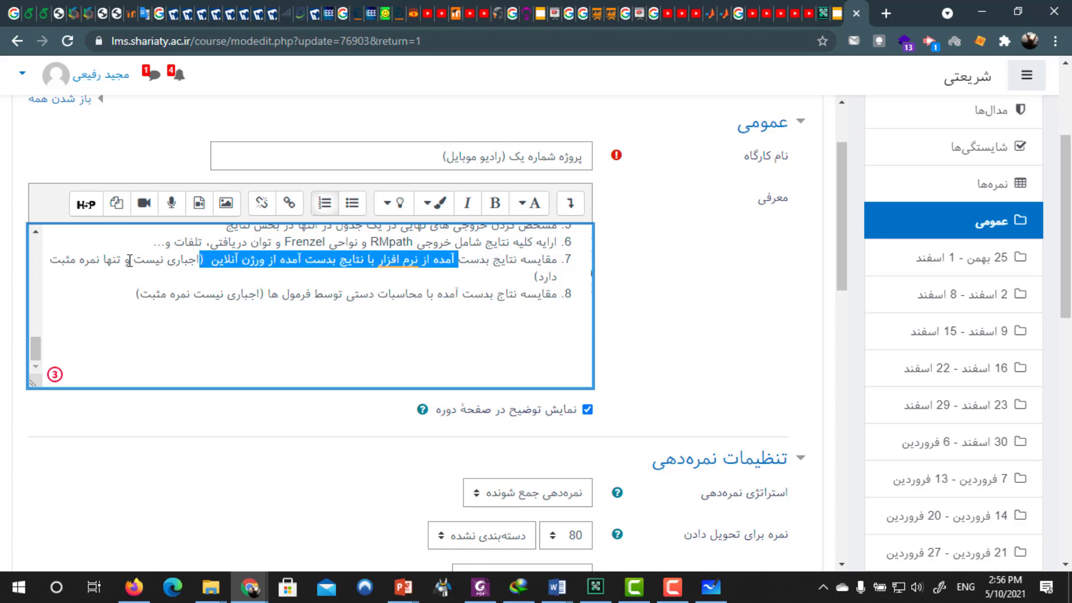
{"action": "left_click", "coordinate": [480, 313]}
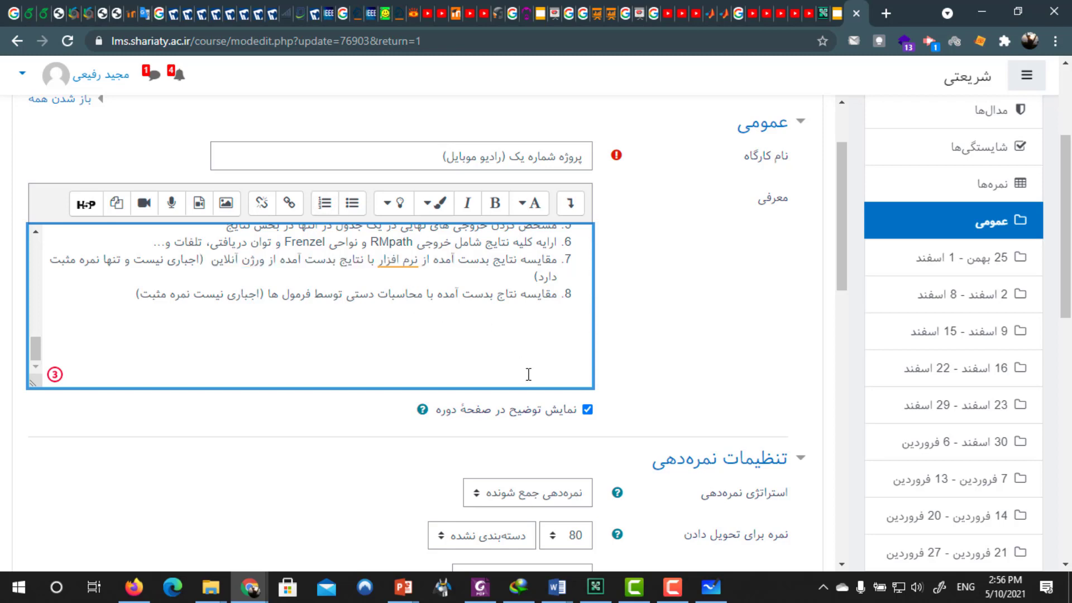
{"action": "scroll", "coordinate": [762, 360], "scroll_direction": "down", "scroll_amount": 6}
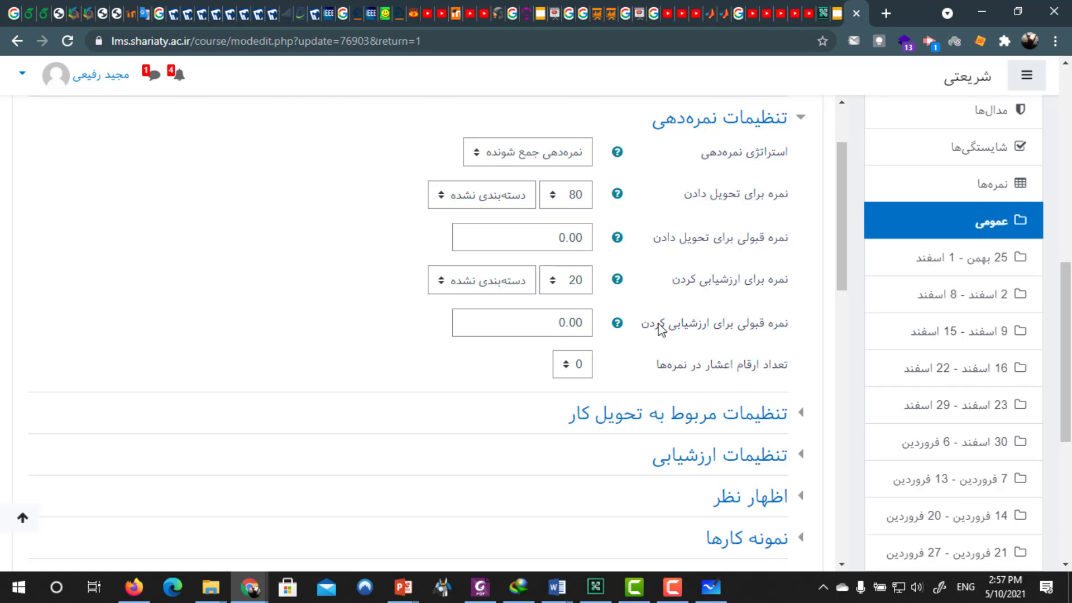
{"action": "left_click", "coordinate": [19, 596]}
{"action": "type", "text": "rad"}
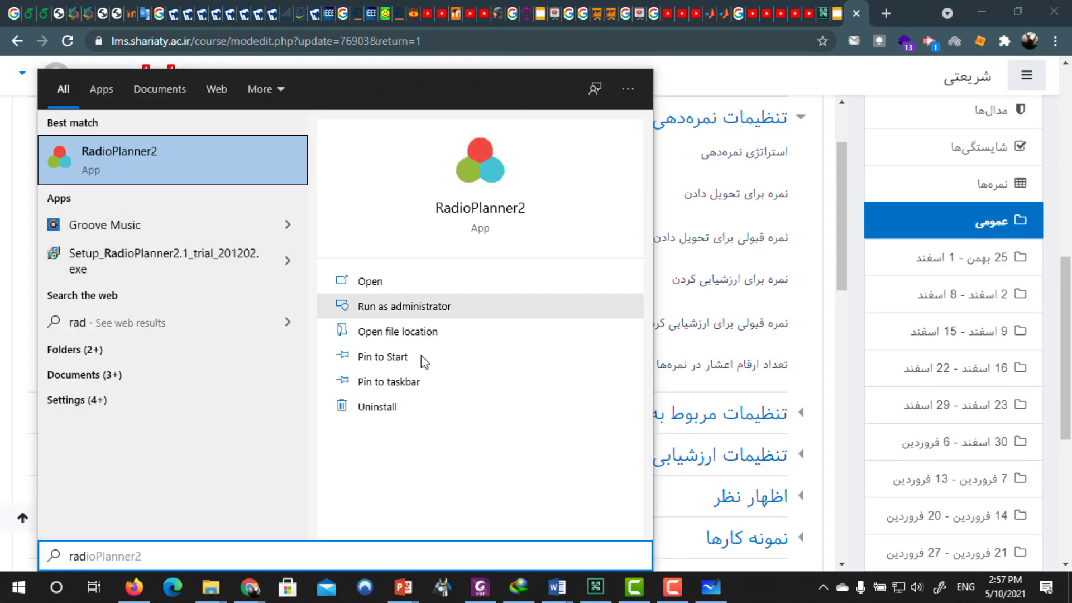
{"action": "left_click", "coordinate": [846, 68]}
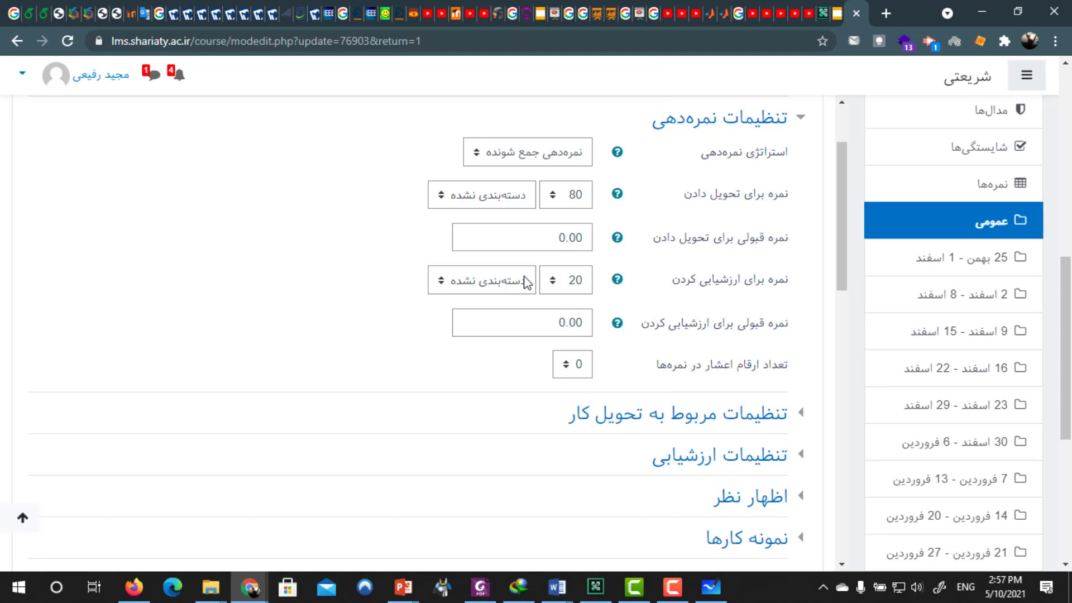
Open the allowed attachment file types in the workshop's submission settings and deselect Document files
{"action": "left_click", "coordinate": [704, 424]}
{"action": "scroll", "coordinate": [729, 367], "scroll_direction": "down", "scroll_amount": 6}
{"action": "scroll", "coordinate": [729, 367], "scroll_direction": "down", "scroll_amount": 6}
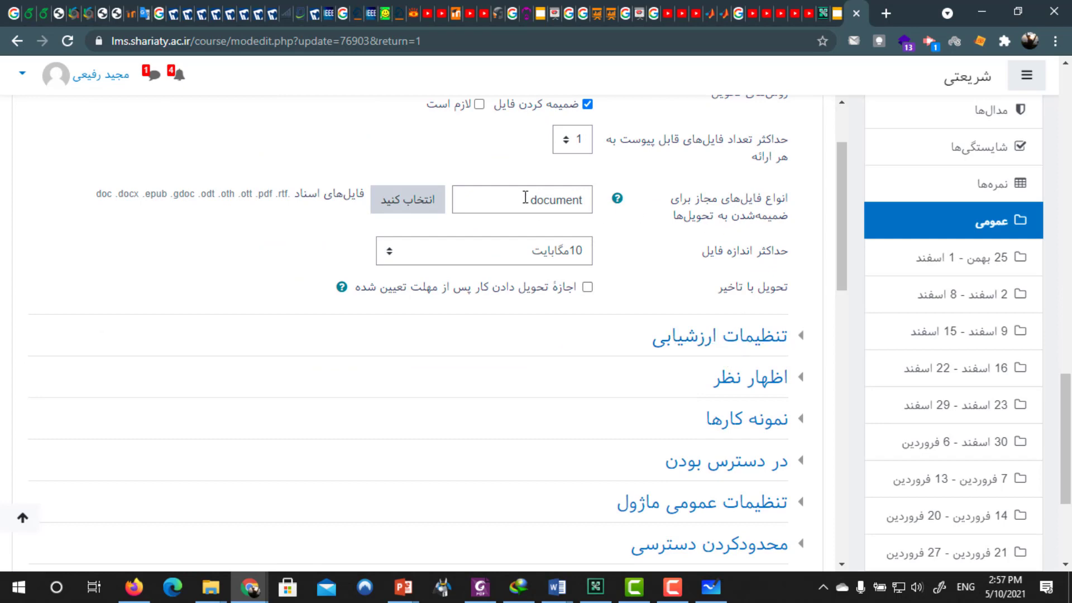
{"action": "left_click", "coordinate": [410, 204]}
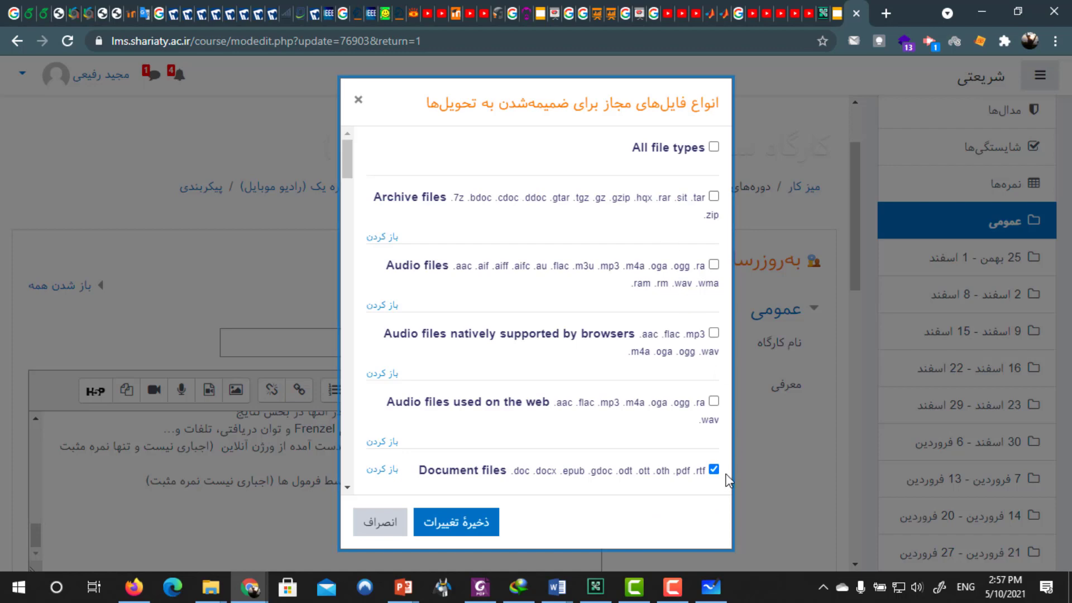
{"action": "left_click", "coordinate": [714, 470]}
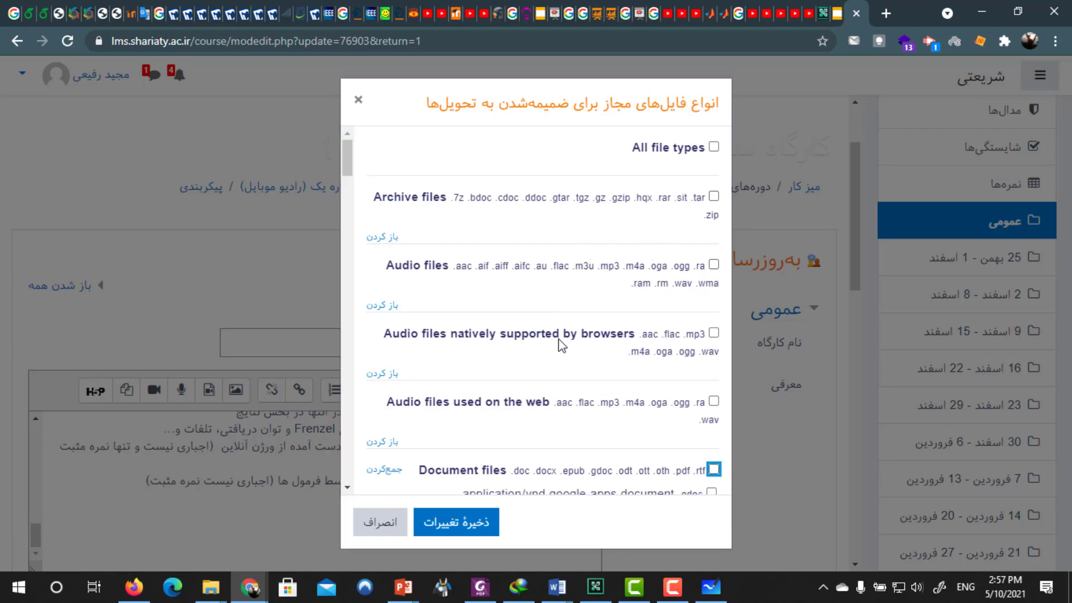
Look through the list of file types that can be allowed for submission attachments
{"action": "scroll", "coordinate": [569, 331], "scroll_direction": "down", "scroll_amount": 5}
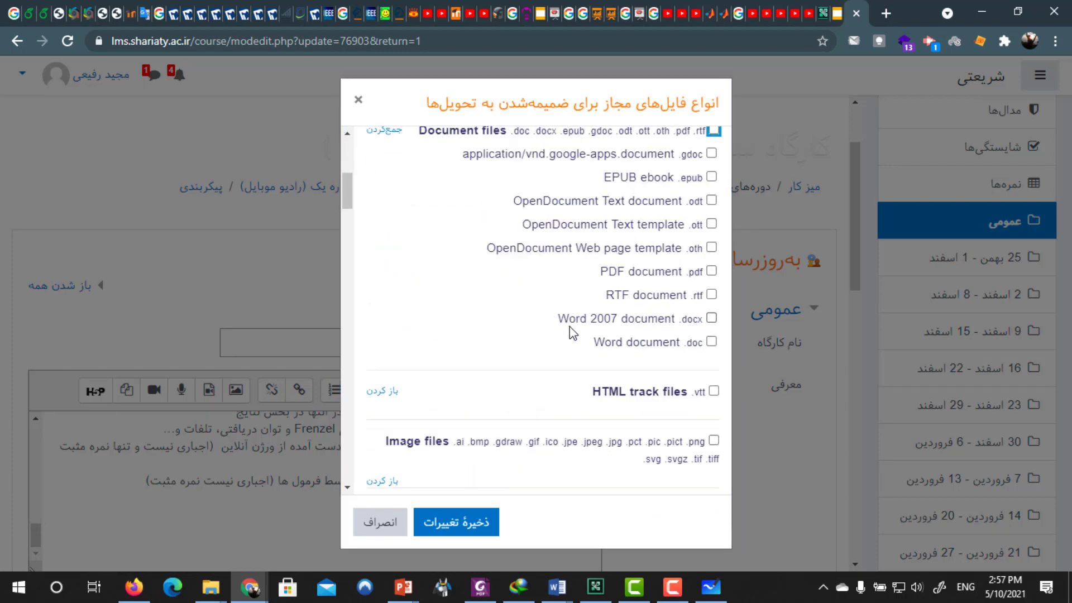
{"action": "scroll", "coordinate": [570, 328], "scroll_direction": "down", "scroll_amount": 15}
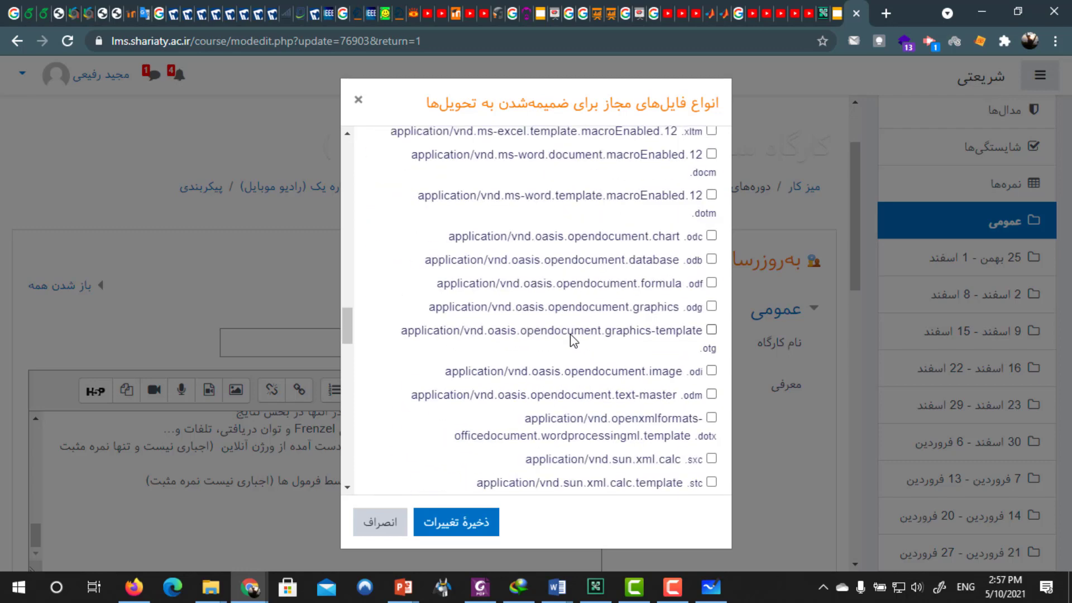
{"action": "scroll", "coordinate": [572, 337], "scroll_direction": "down", "scroll_amount": 10}
{"action": "left_click_drag", "start_coordinate": [344, 451], "coordinate": [347, 148]}
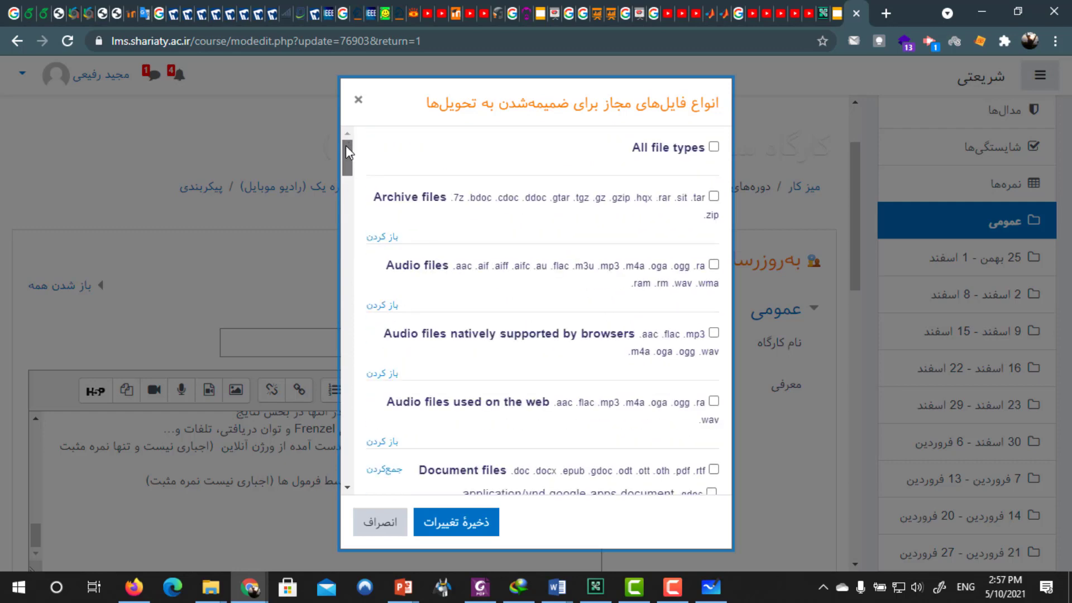
{"action": "mouse_move", "coordinate": [346, 145]}
{"action": "left_mouse_down"}
{"action": "mouse_move", "coordinate": [349, 182]}
{"action": "mouse_move", "coordinate": [342, 151]}
{"action": "left_mouse_up"}
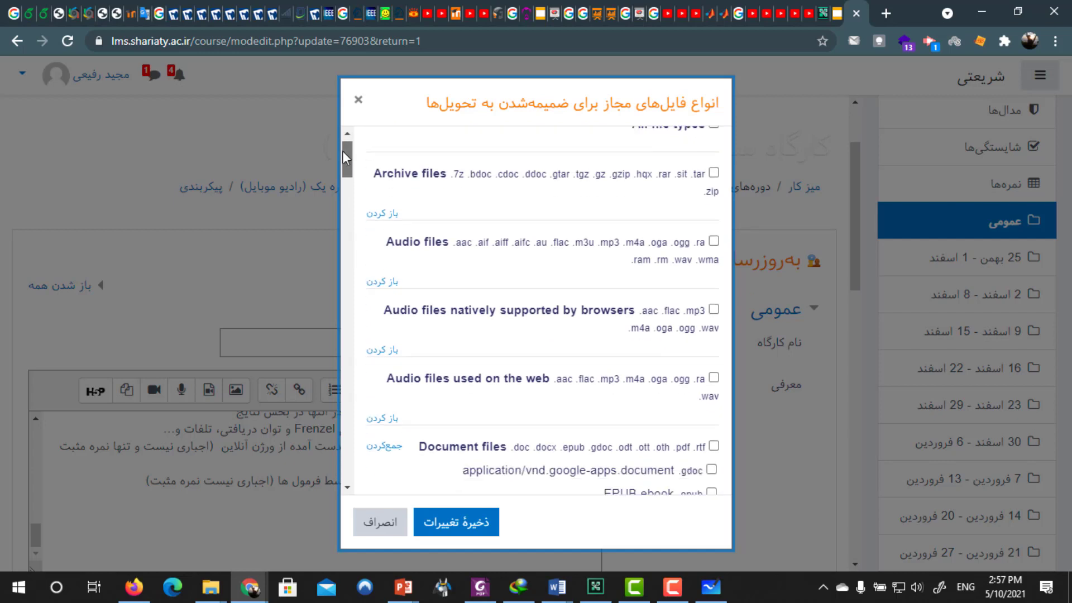
{"action": "left_click_drag", "start_coordinate": [342, 151], "coordinate": [350, 237]}
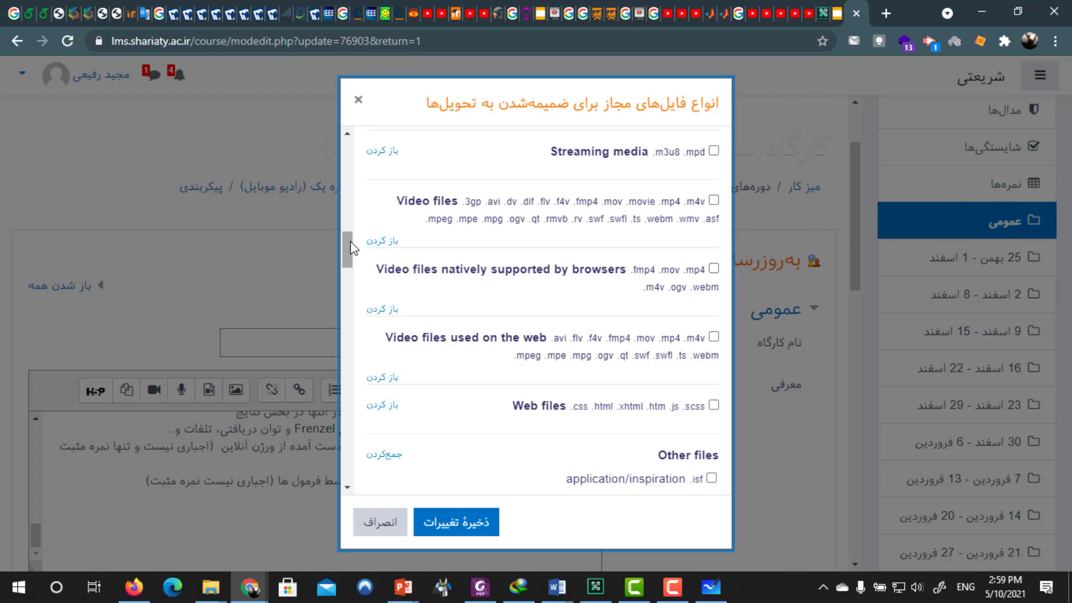
{"action": "left_click_drag", "start_coordinate": [353, 246], "coordinate": [346, 146]}
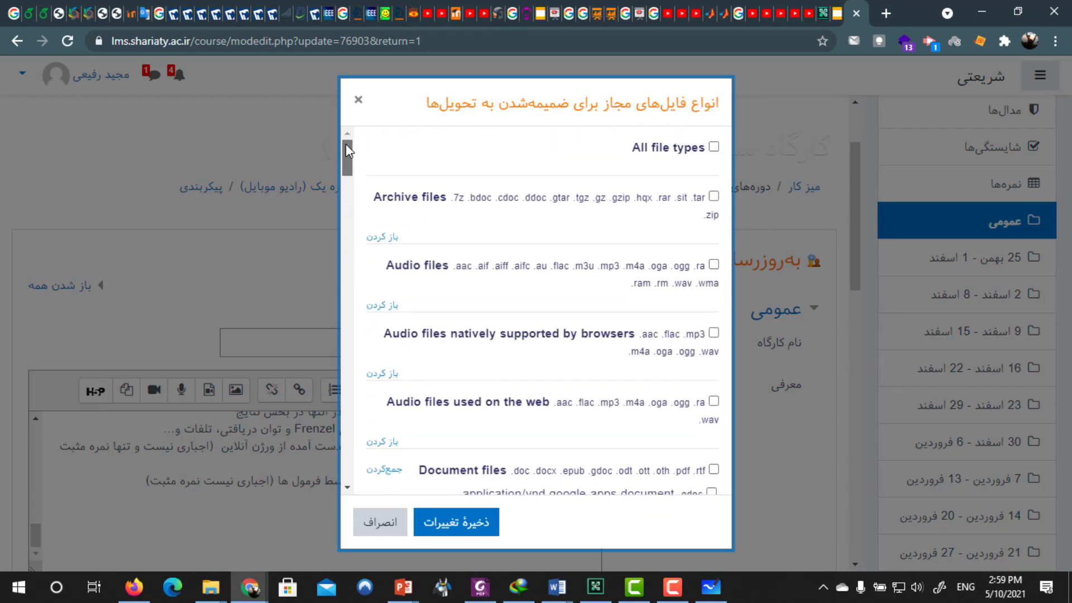
Allow Archive files as submission attachments, then save the workshop settings and return to the course page
{"action": "left_click", "coordinate": [714, 196]}
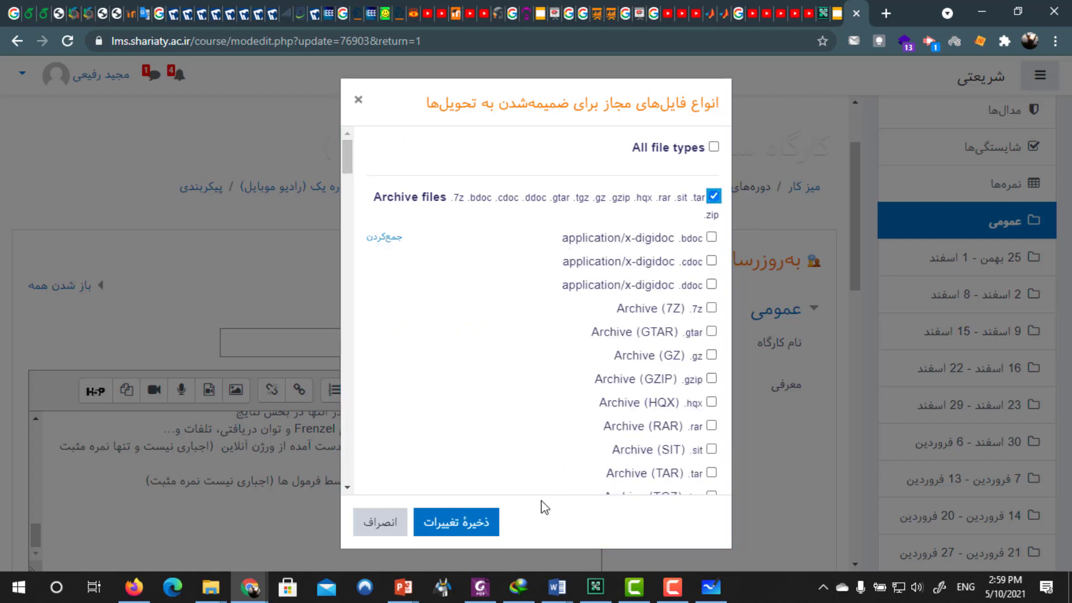
{"action": "left_click", "coordinate": [474, 523]}
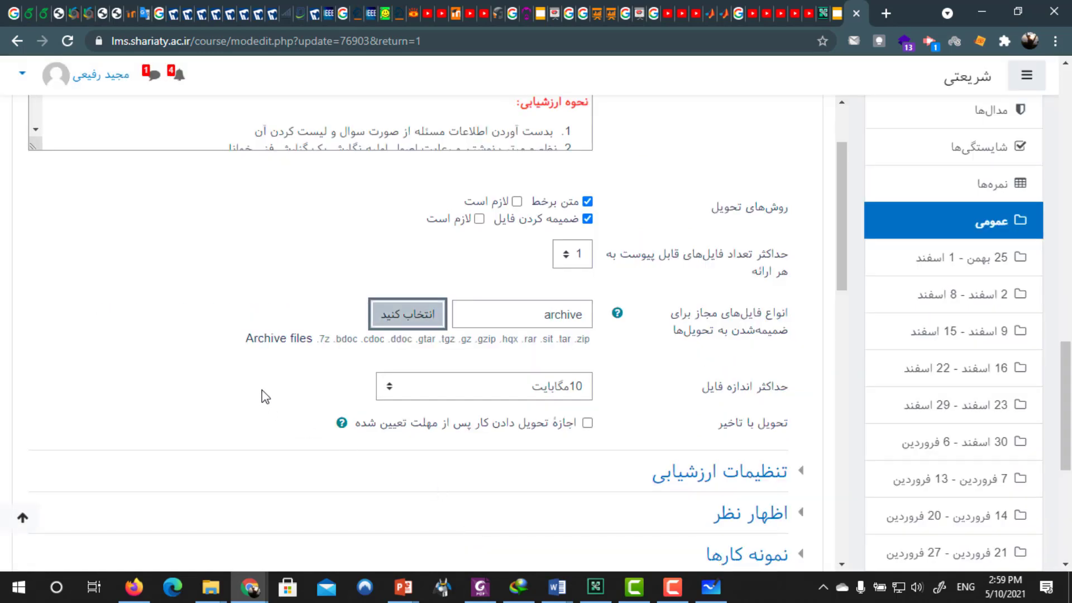
{"action": "scroll", "coordinate": [310, 421], "scroll_direction": "down", "scroll_amount": 6}
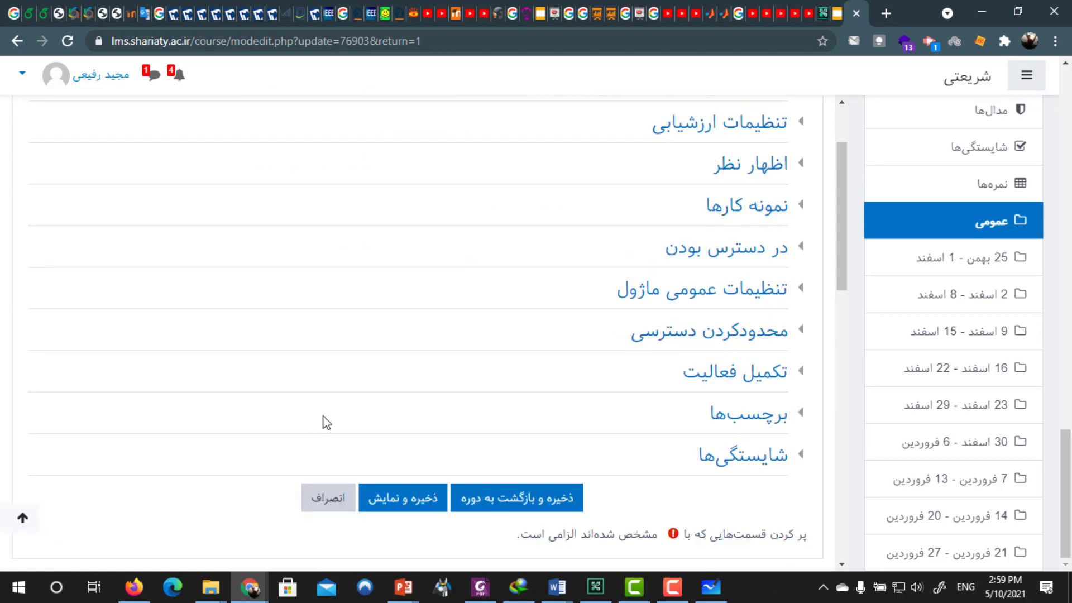
{"action": "left_click", "coordinate": [510, 502]}
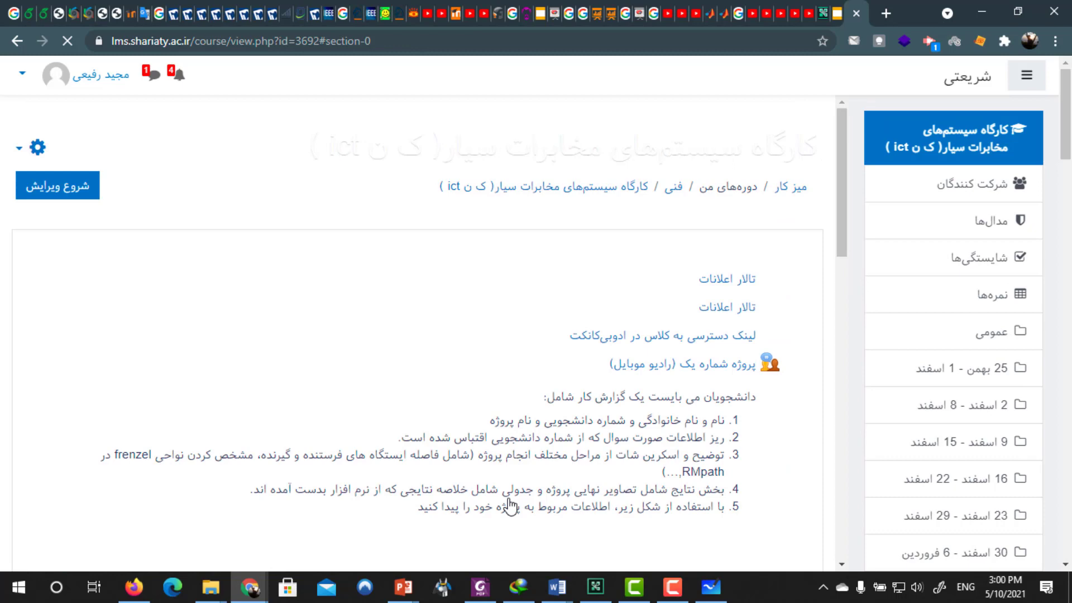
{"action": "scroll", "coordinate": [509, 505], "scroll_direction": "down", "scroll_amount": 3}
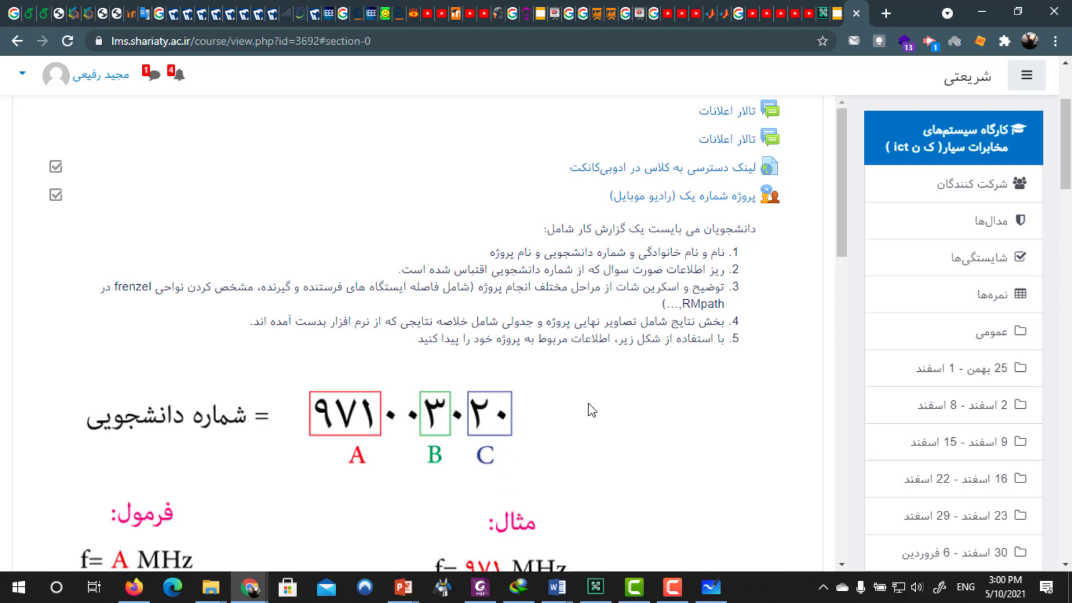
Switch to the desktop and launch Radio Mobile with the rmweng shortcut
{"action": "left_click", "coordinate": [976, 10]}
{"action": "left_click", "coordinate": [976, 10]}
{"action": "left_click", "coordinate": [977, 10]}
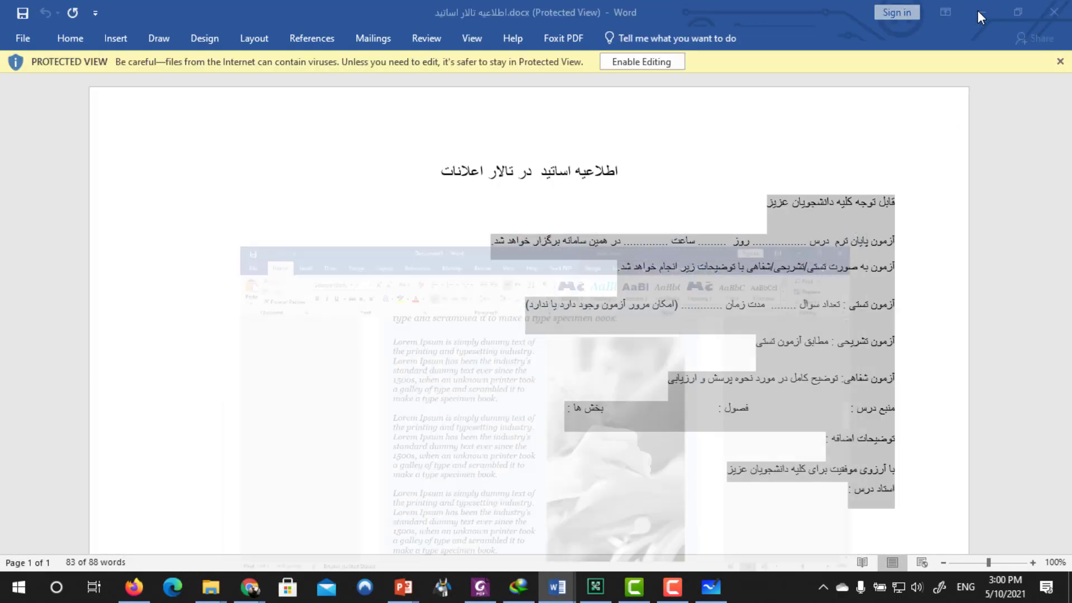
{"action": "left_click", "coordinate": [976, 10]}
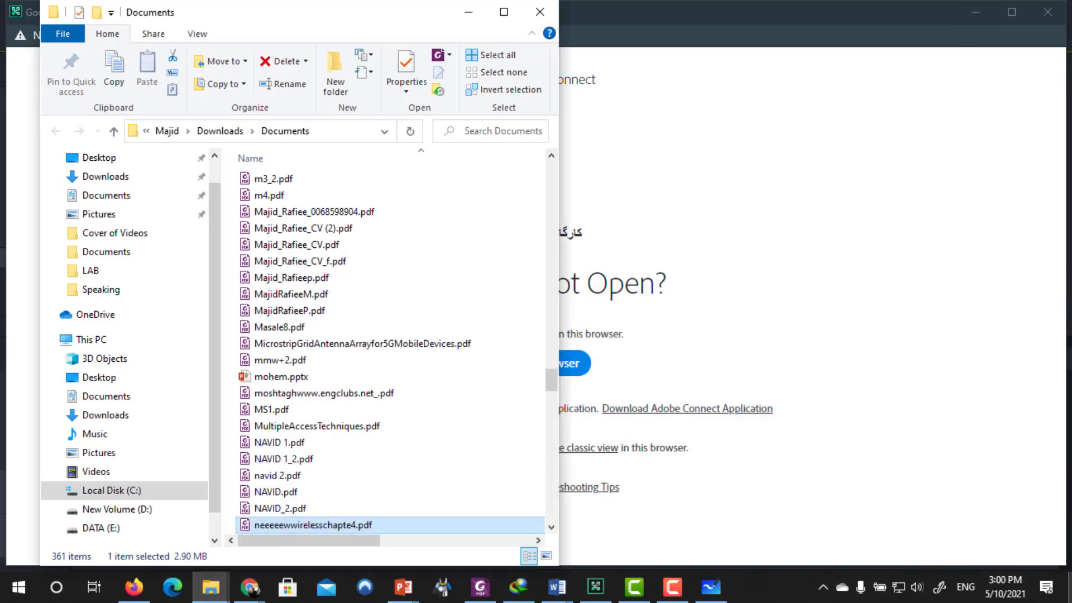
{"action": "left_click", "coordinate": [1068, 586]}
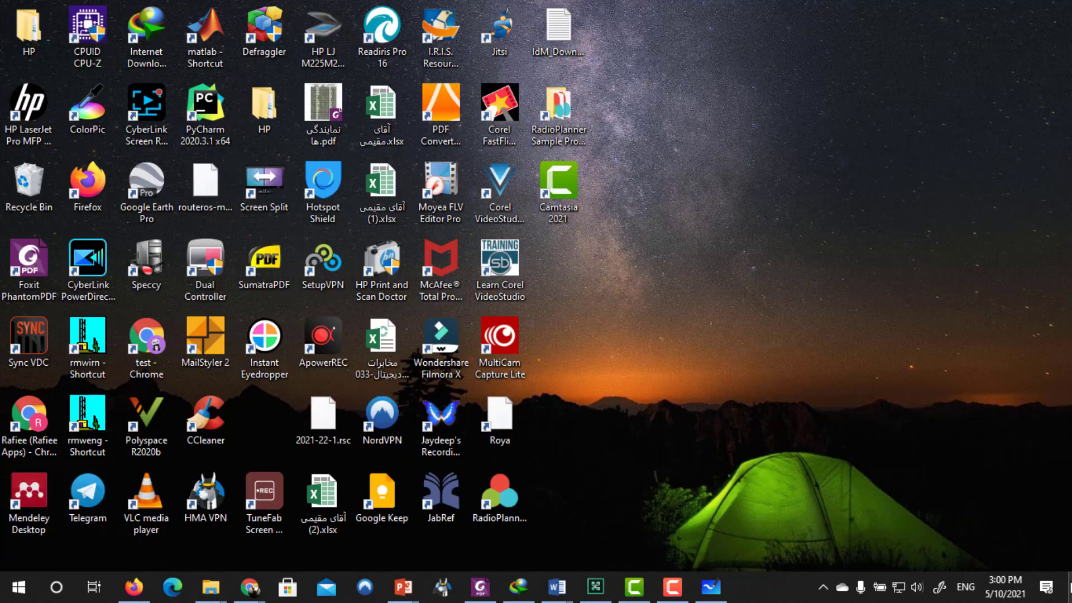
{"action": "left_click", "coordinate": [92, 363]}
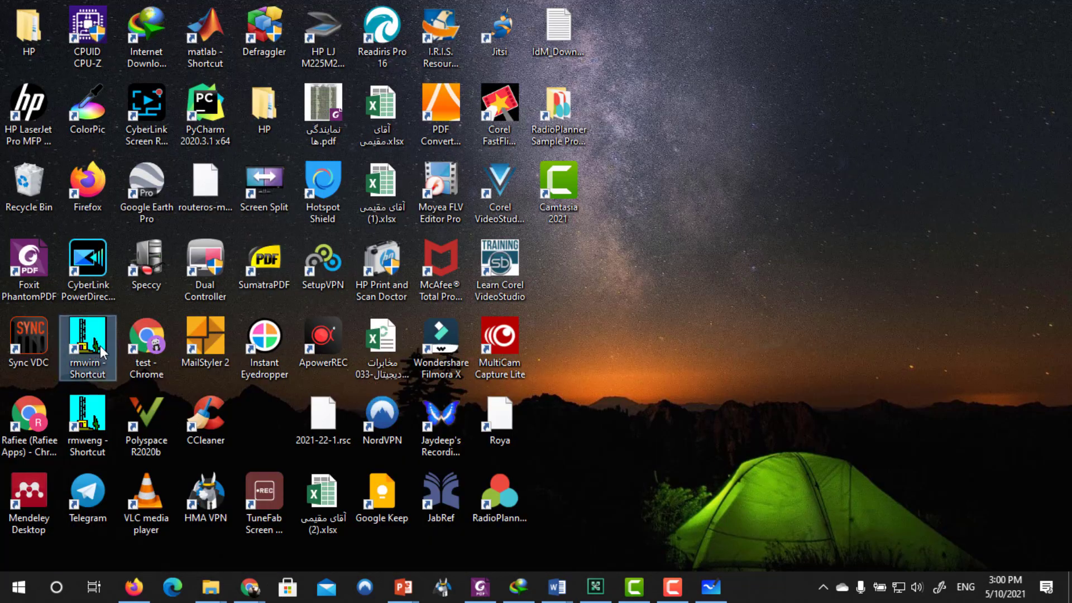
{"action": "left_click", "coordinate": [96, 411]}
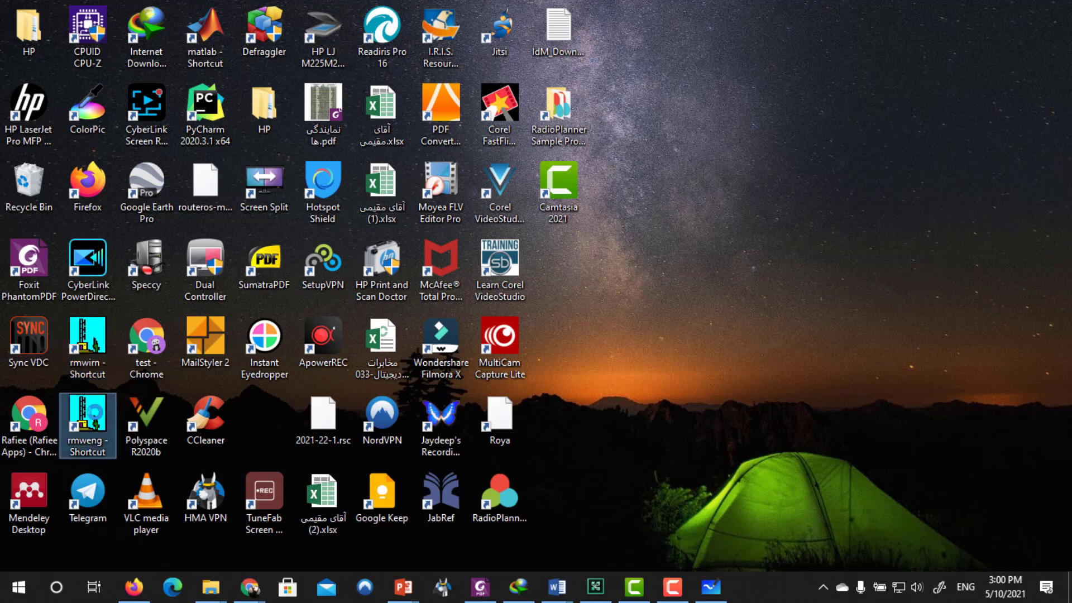
{"action": "right_click", "coordinate": [96, 412]}
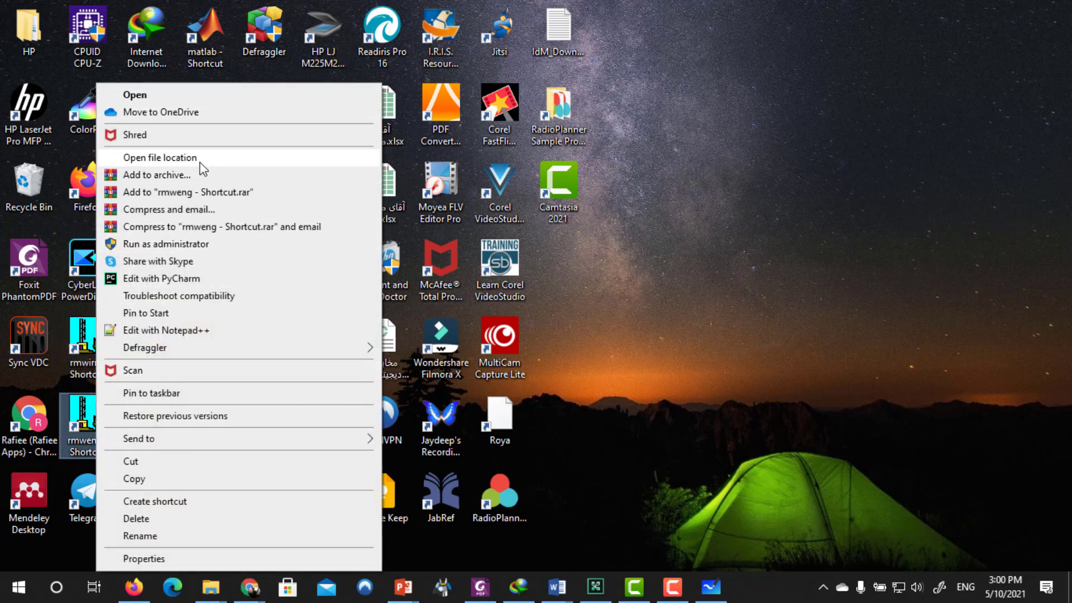
{"action": "key", "text": "Escape"}
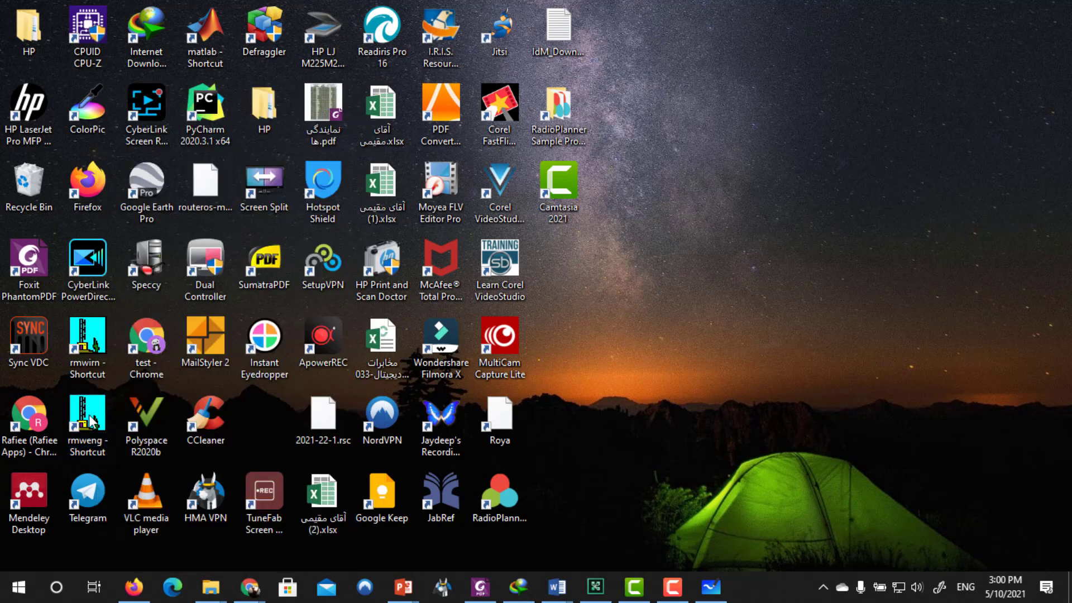
{"action": "key", "text": "Return"}
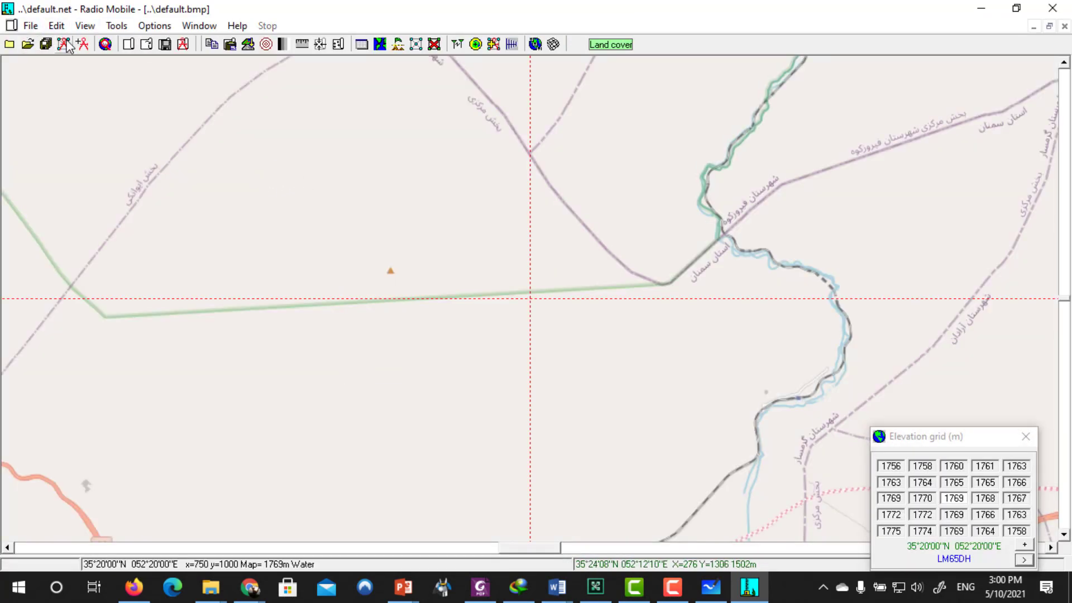
Open the system settings in Networks properties and examine the Wireless Lab system's antenna gain and height
{"action": "left_click", "coordinate": [31, 26]}
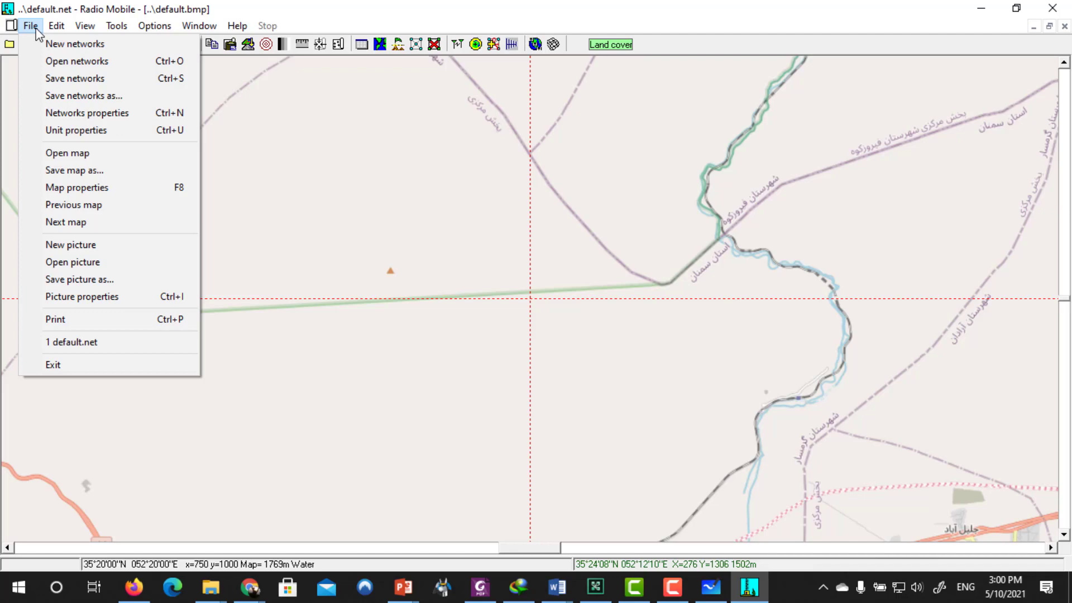
{"action": "left_click", "coordinate": [98, 111]}
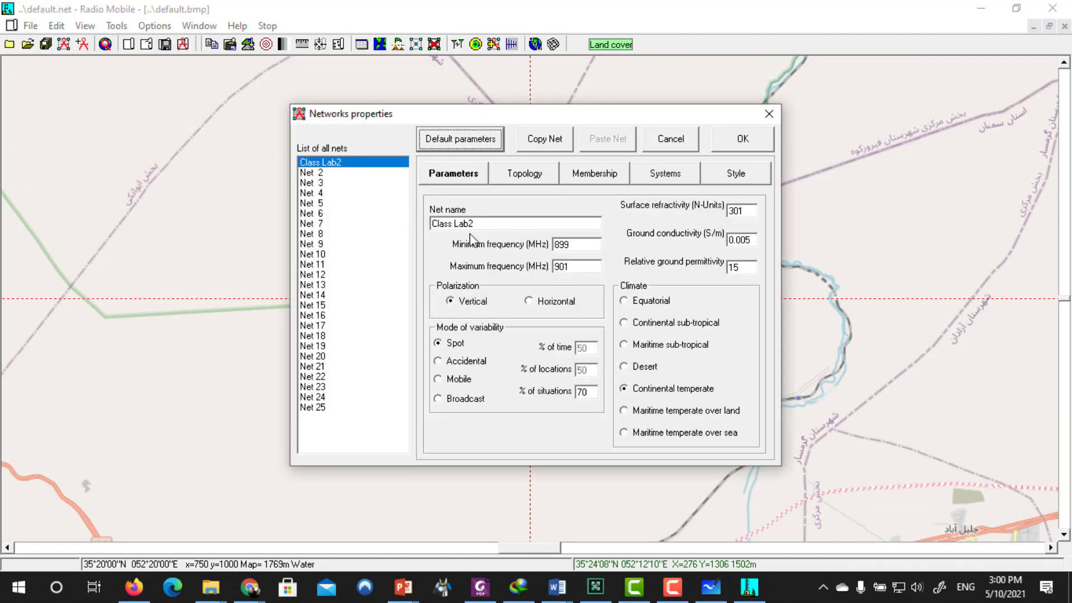
{"action": "left_click", "coordinate": [655, 176]}
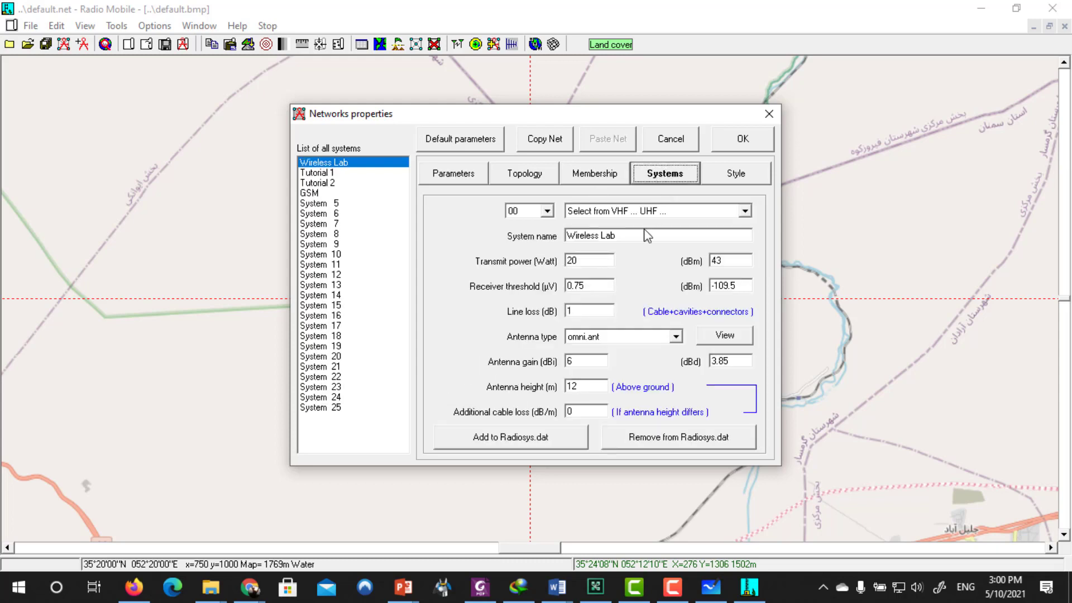
{"action": "left_click", "coordinate": [585, 362]}
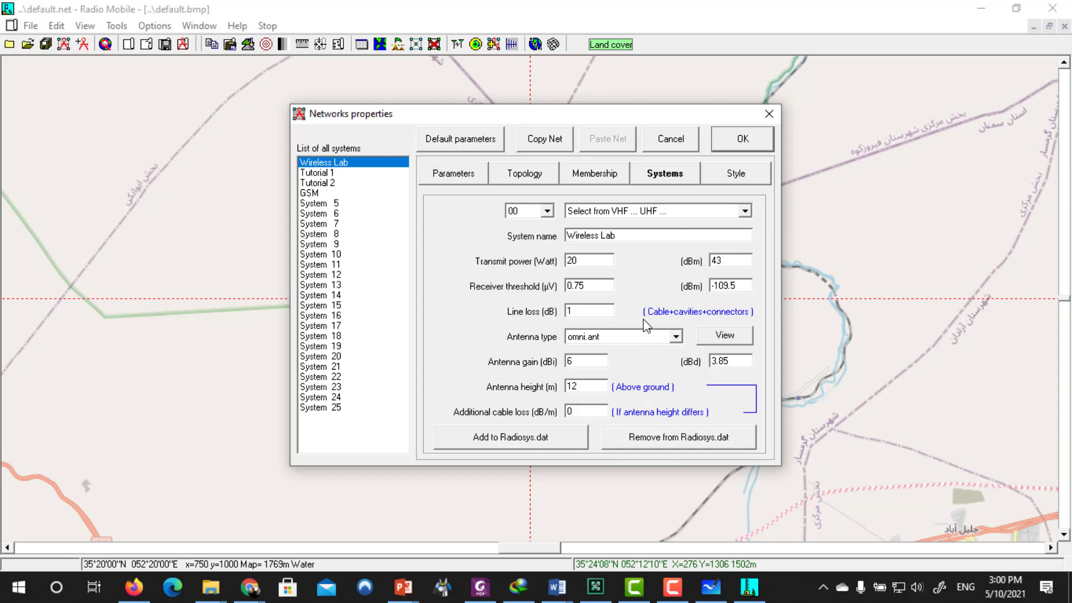
{"action": "left_click", "coordinate": [587, 386]}
Compare the parameters of the Tutorial 1 and Wireless Lab systems by switching between them
{"action": "left_click", "coordinate": [334, 175]}
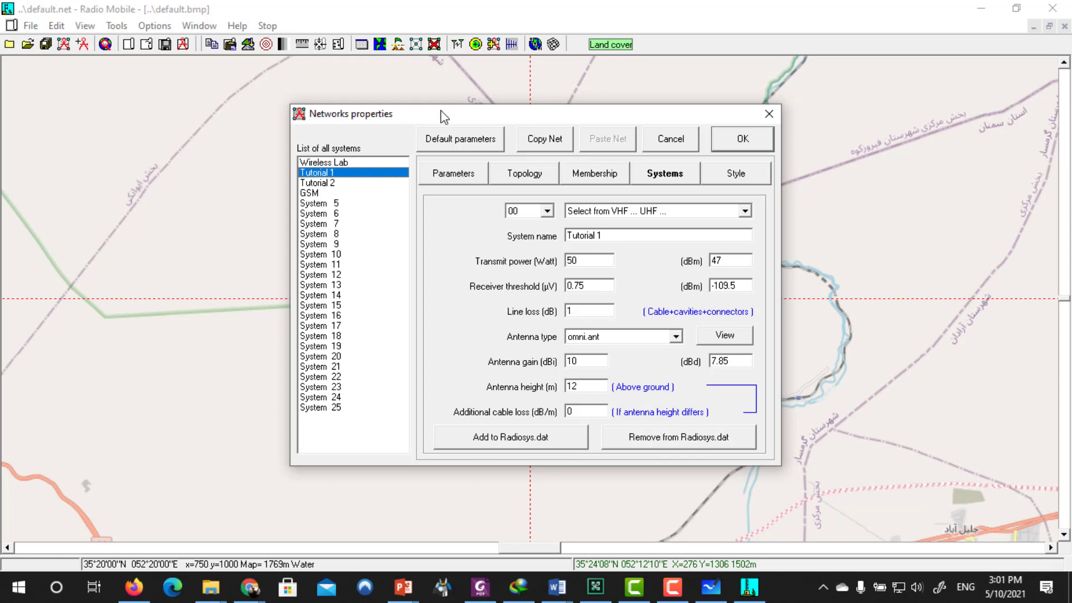
{"action": "left_click", "coordinate": [329, 164]}
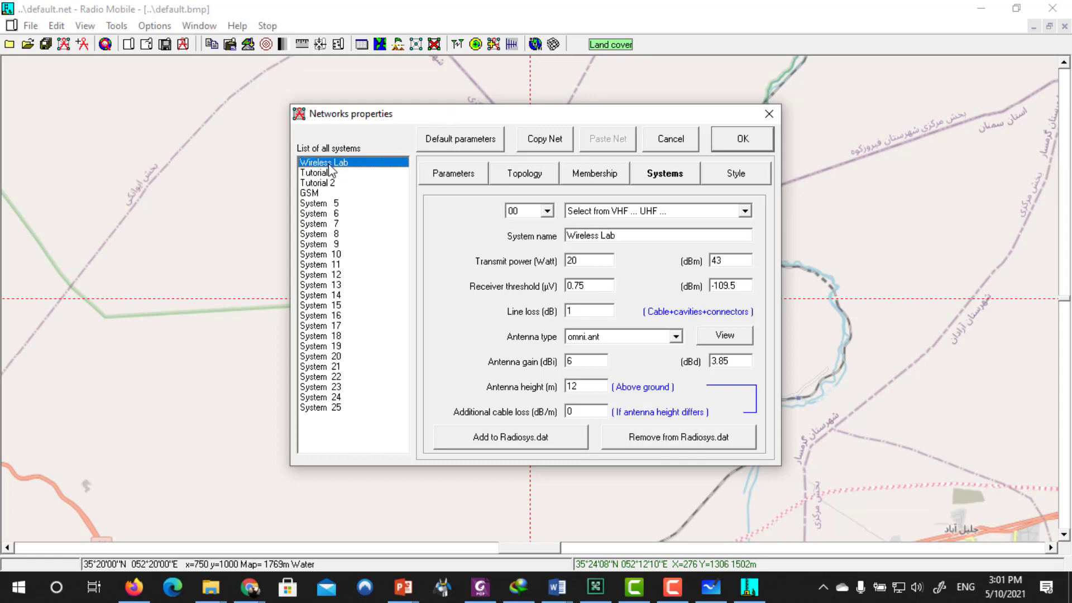
{"action": "left_click", "coordinate": [332, 173]}
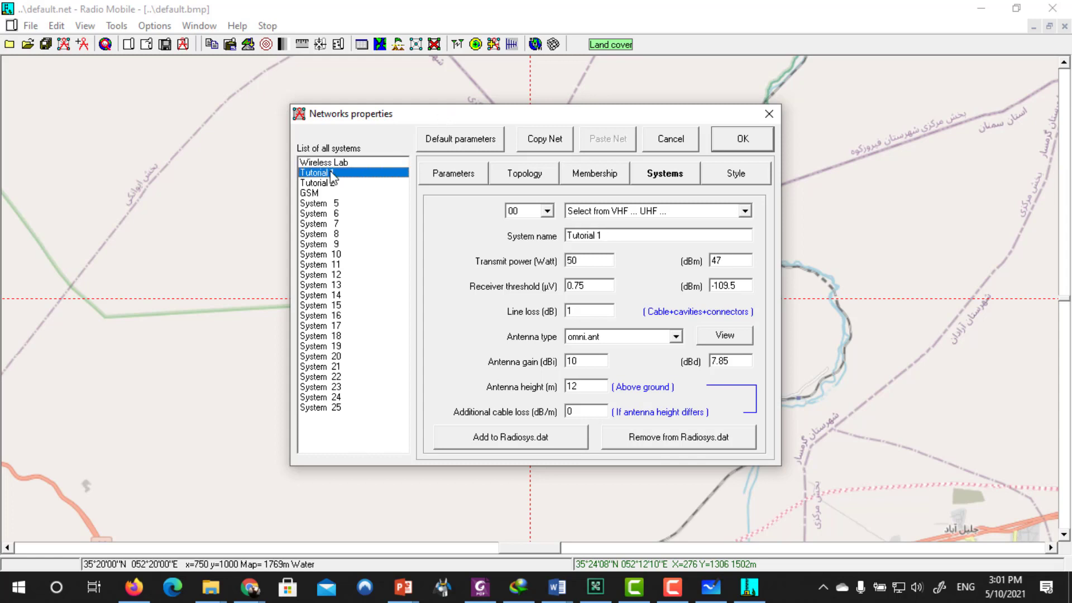
{"action": "left_click", "coordinate": [326, 164]}
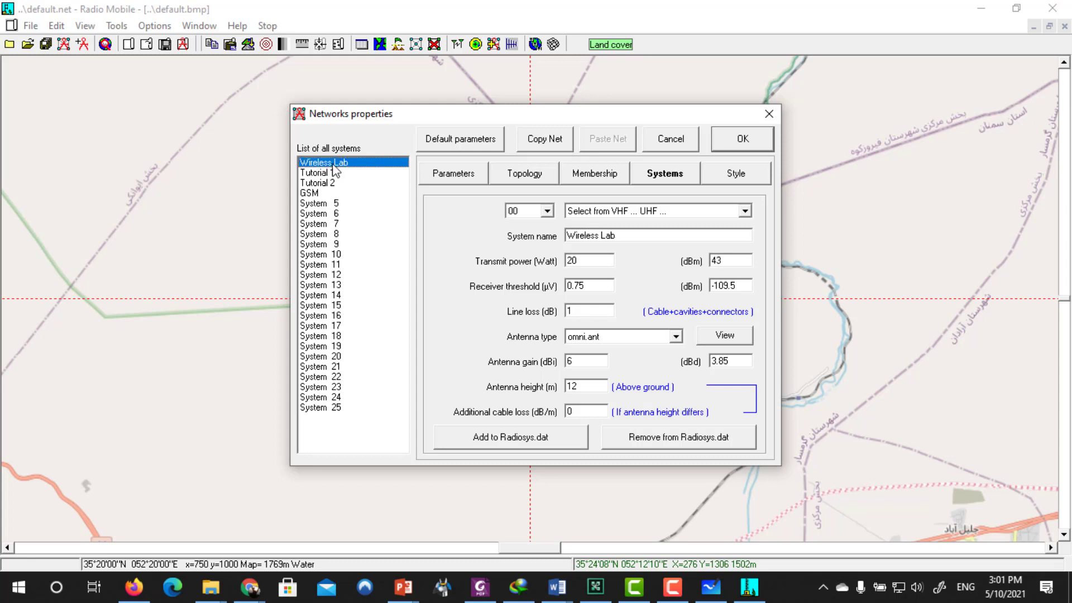